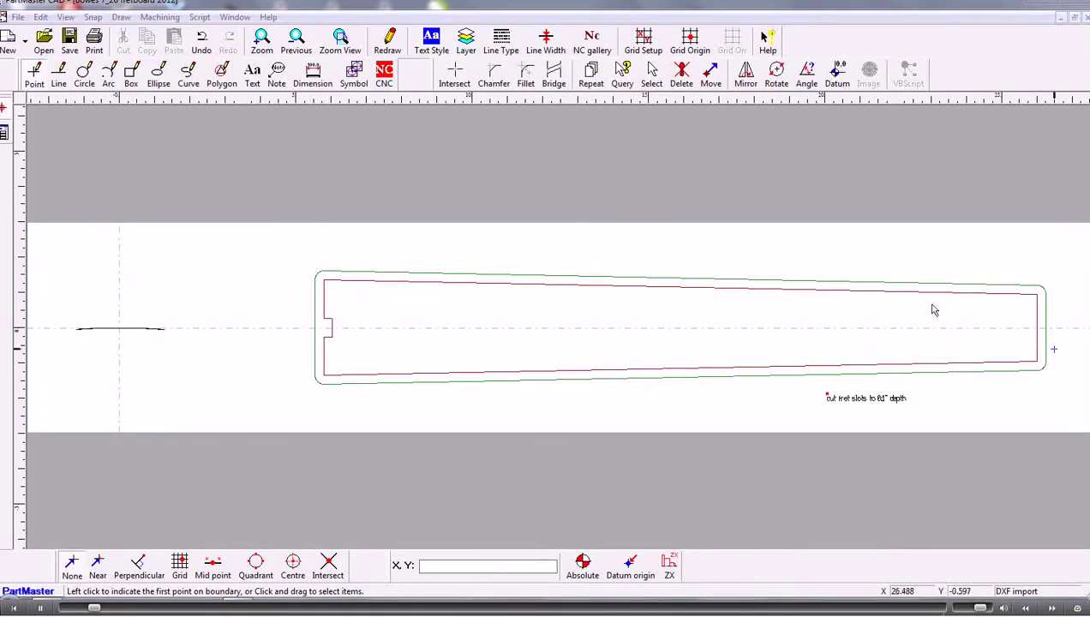
- Enter CNC contour mode and move the NC datum to the left end of the short lead-in line
left_click(385, 75)
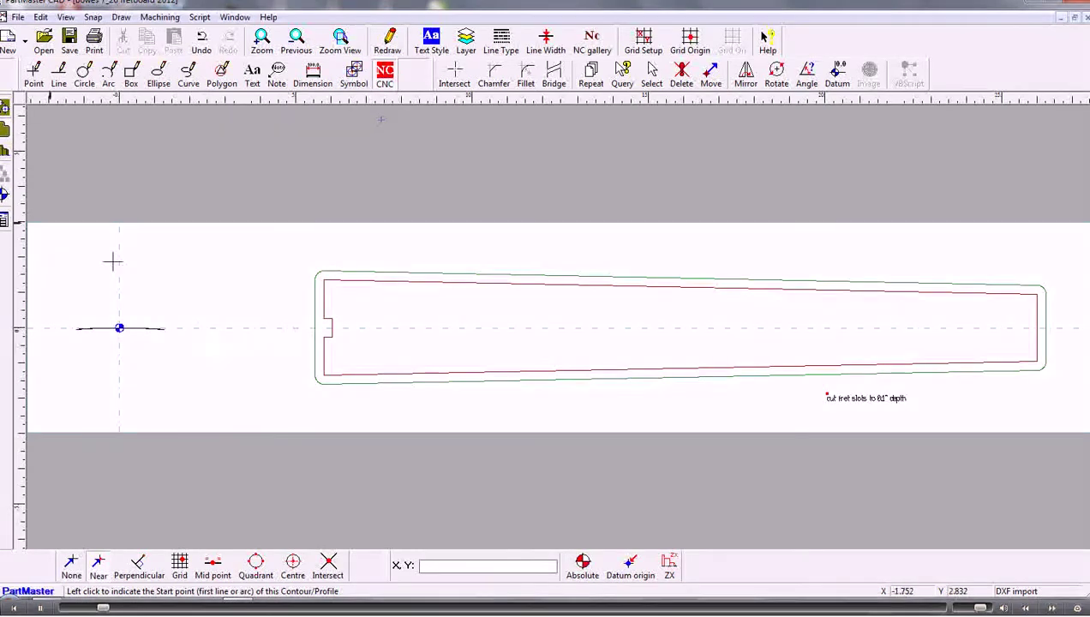
left_click(5, 195)
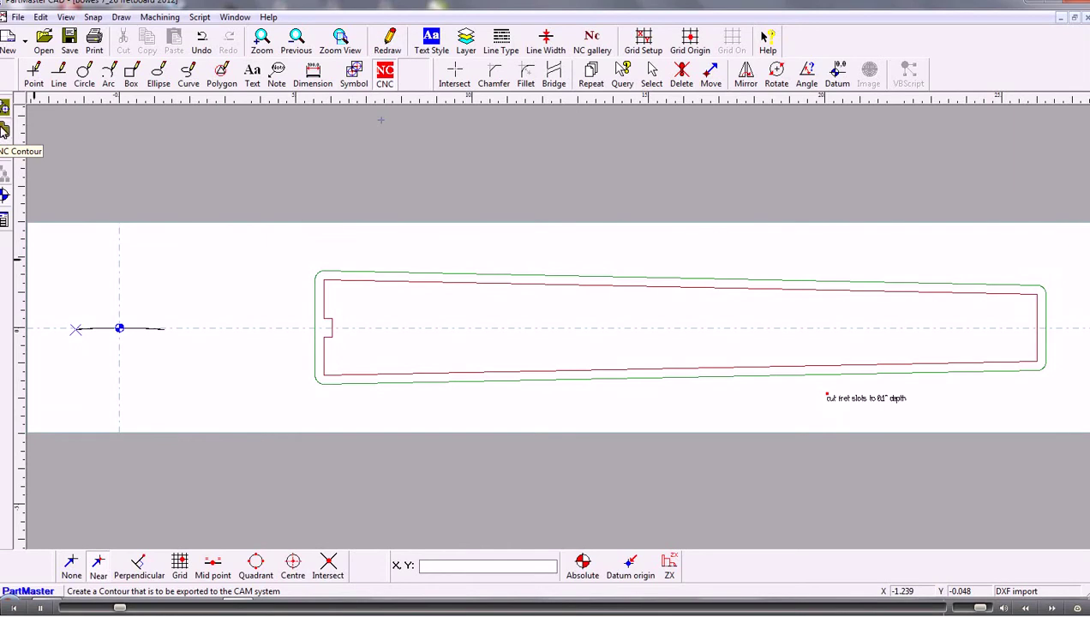
- Create contour Con_0 on the outer fretboard outline with depth 0.5
left_click(5, 128)
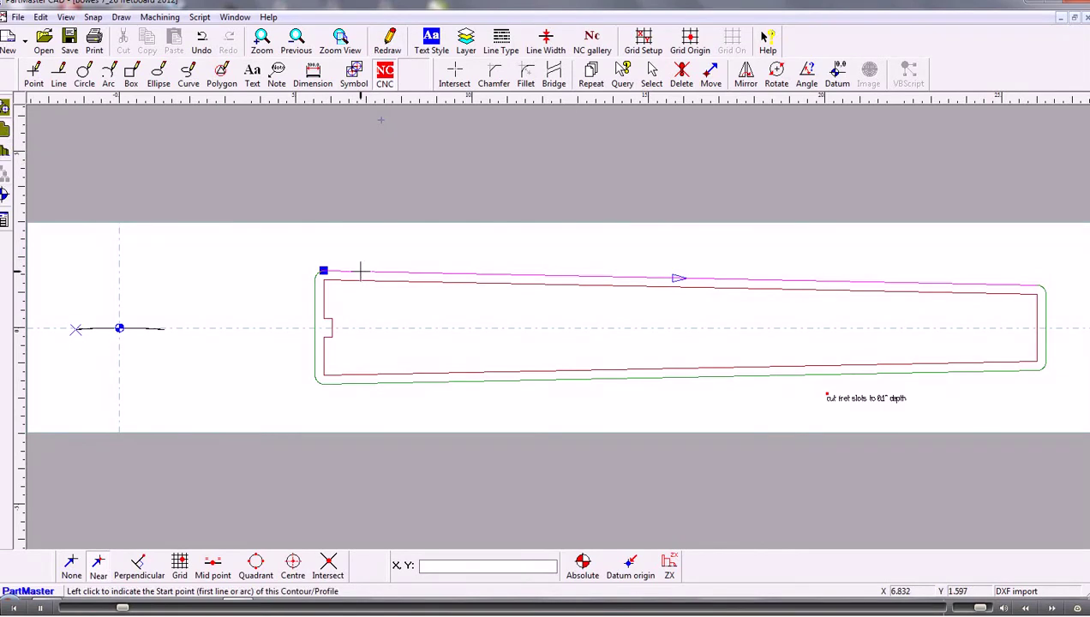
left_click(361, 272)
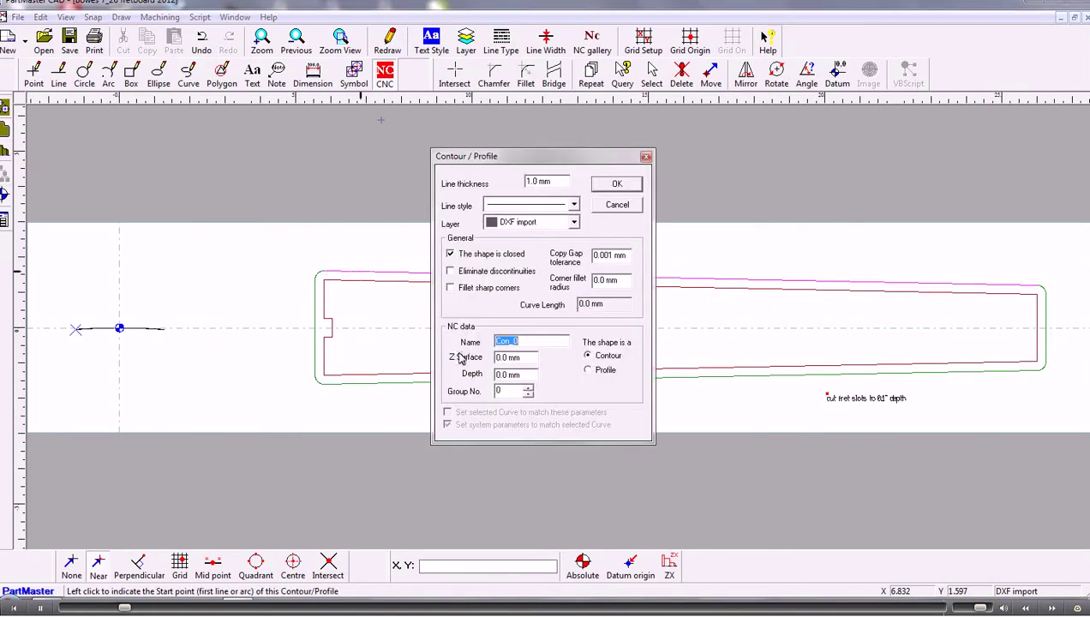
left_click_drag(527, 377, 473, 380)
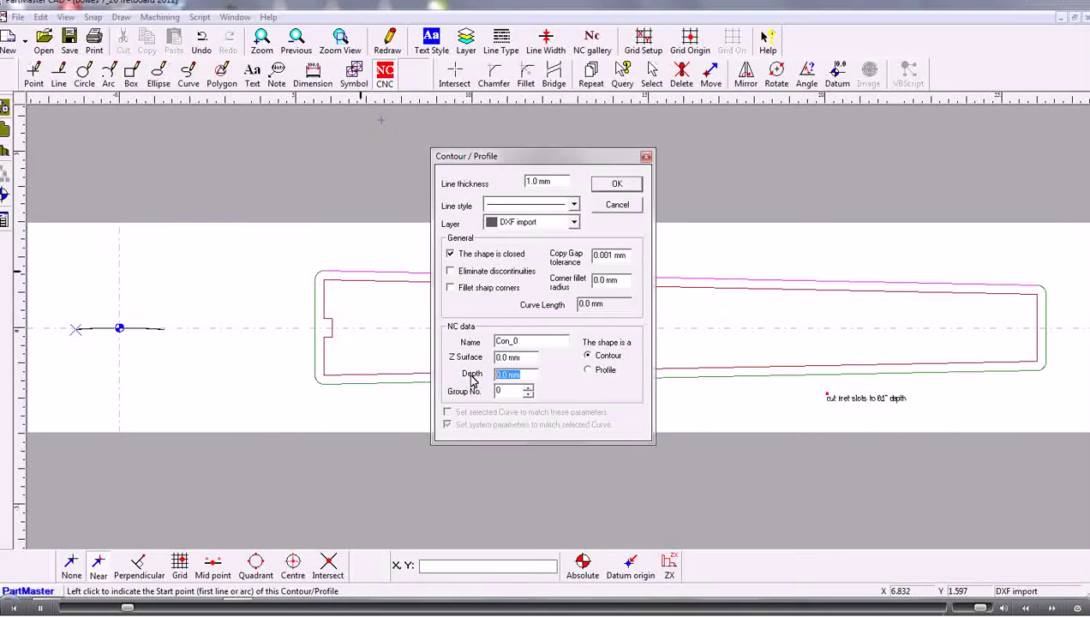
type(".5")
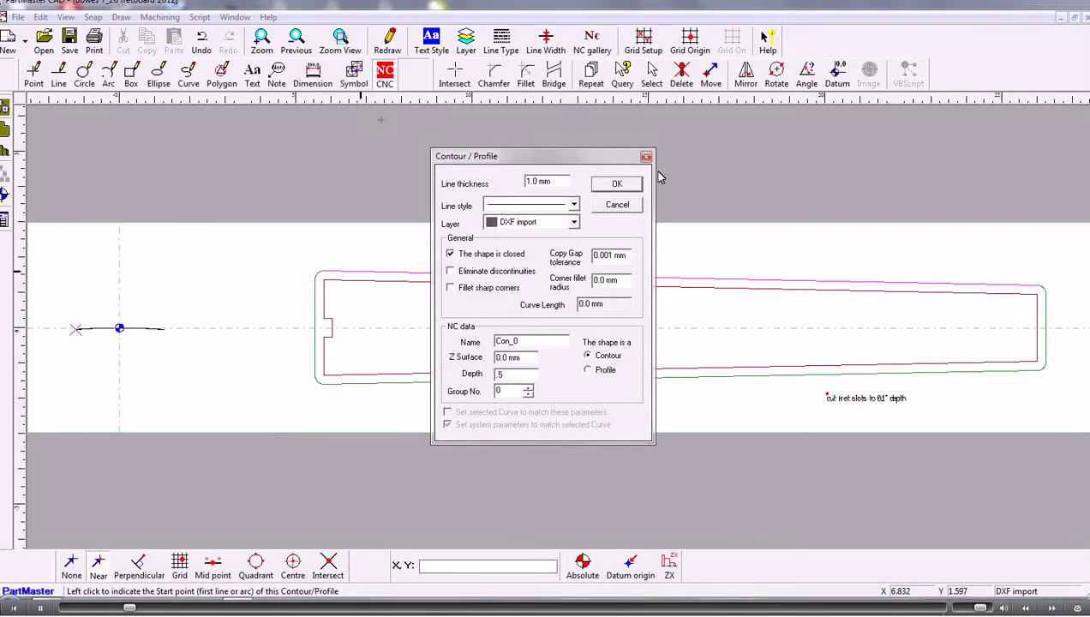
left_click(617, 186)
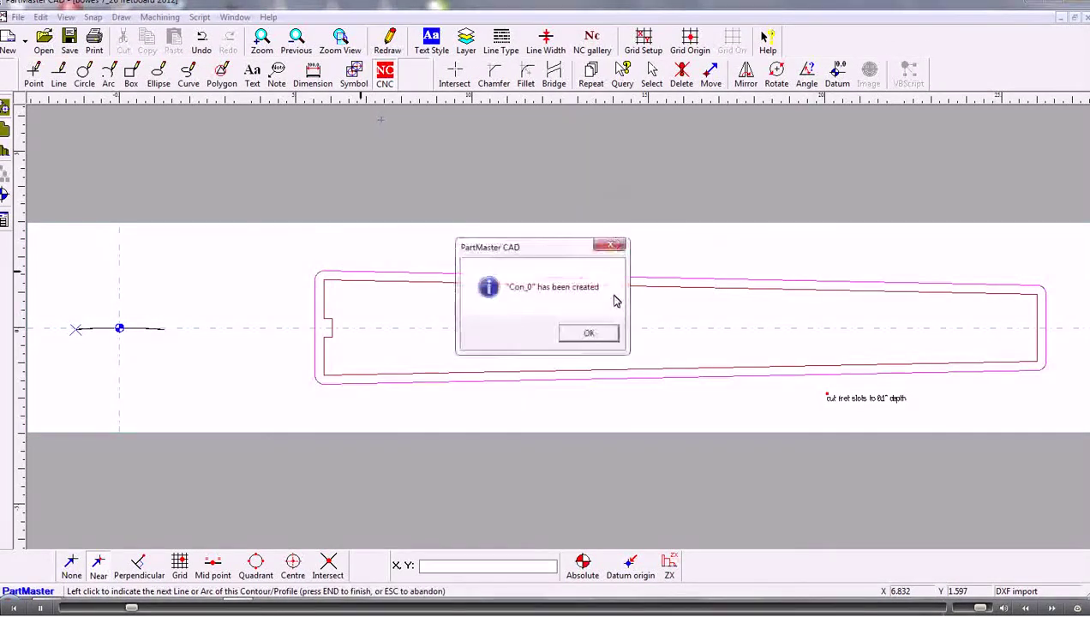
left_click(589, 332)
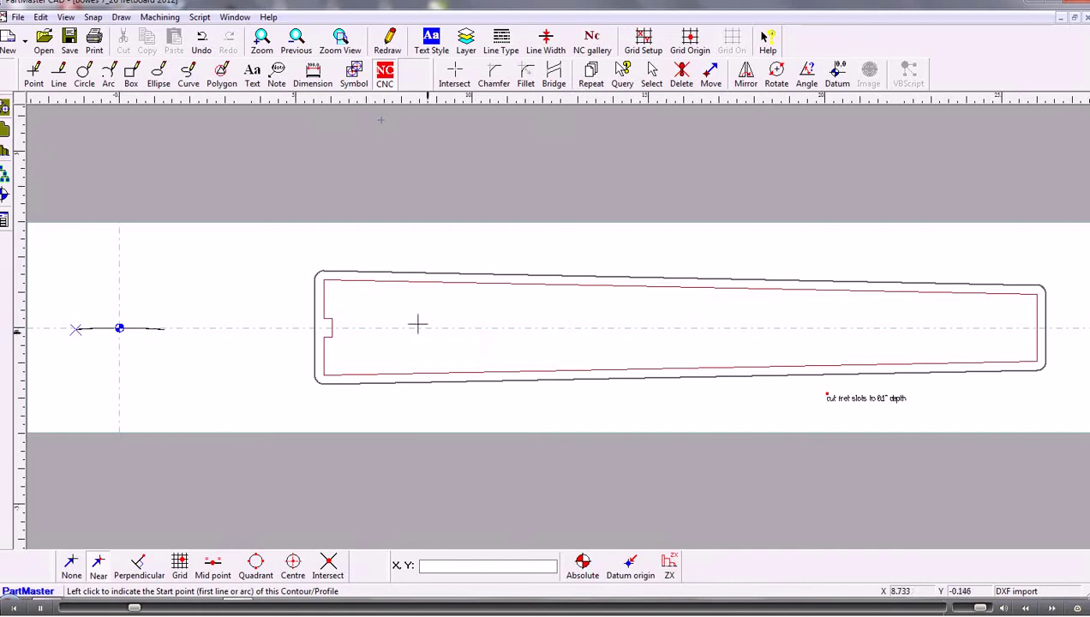
- Create contour Con_1 on the inner fretboard outline with depth 0.25
left_click(394, 281)
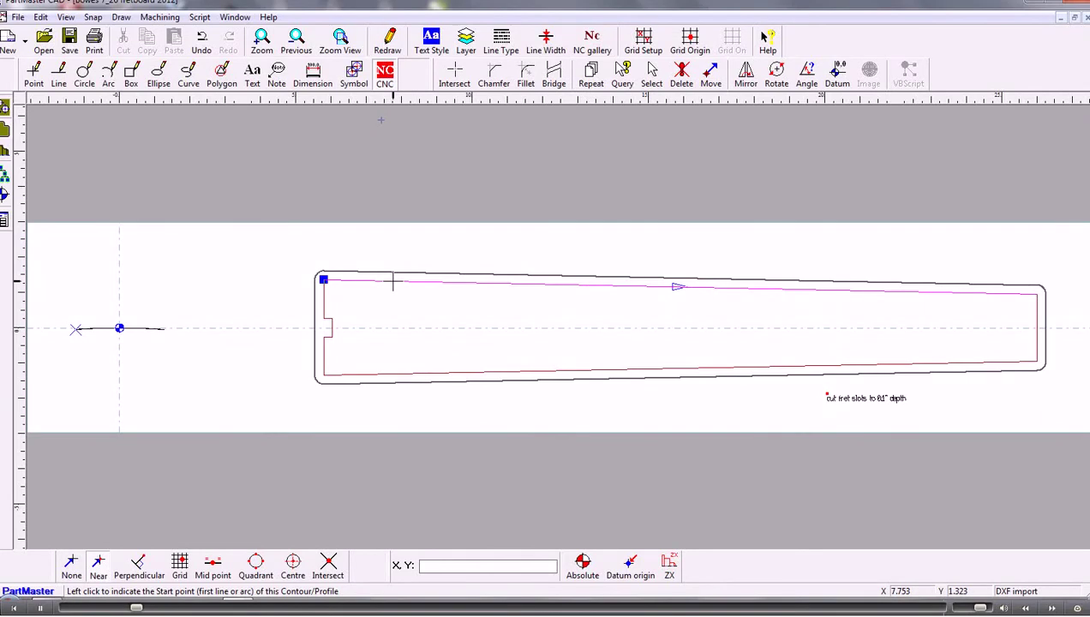
left_click(393, 281)
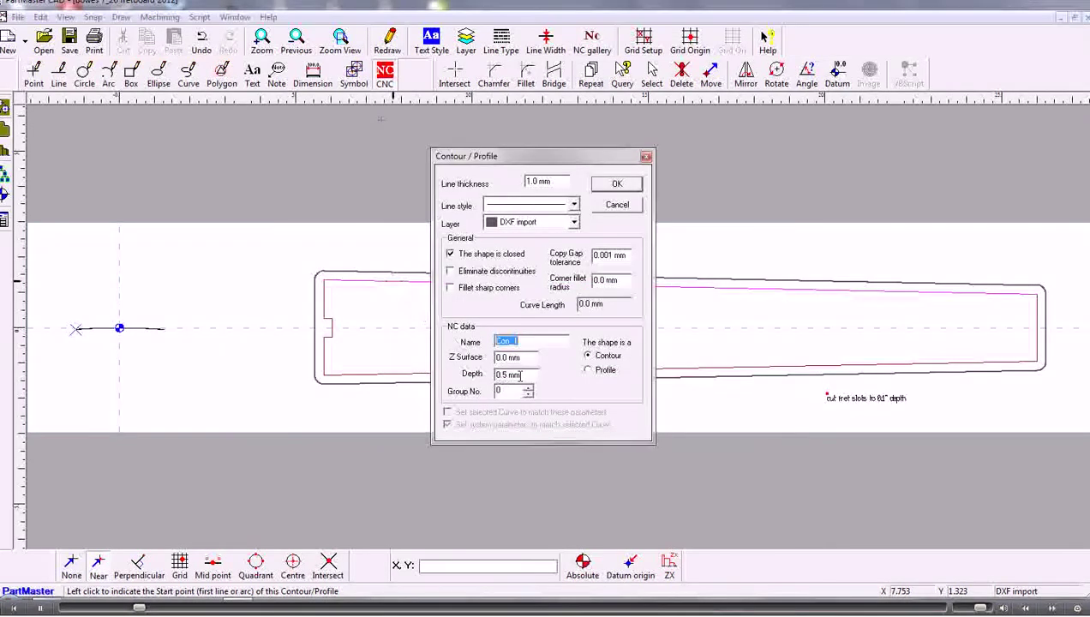
left_click_drag(524, 373, 463, 378)
type(".25")
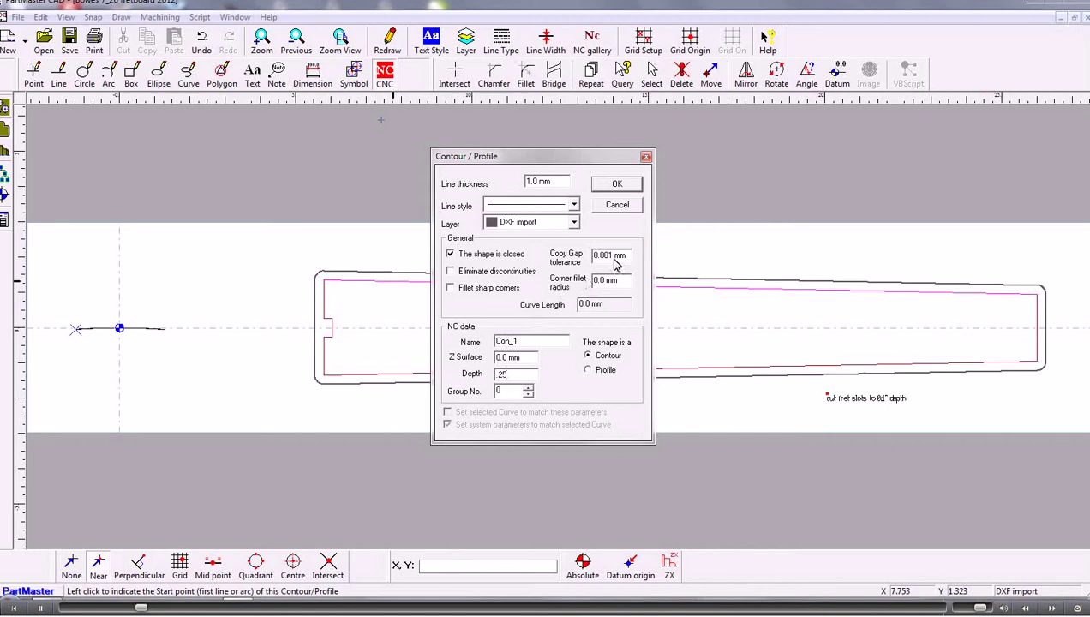
left_click(615, 187)
left_click(590, 333)
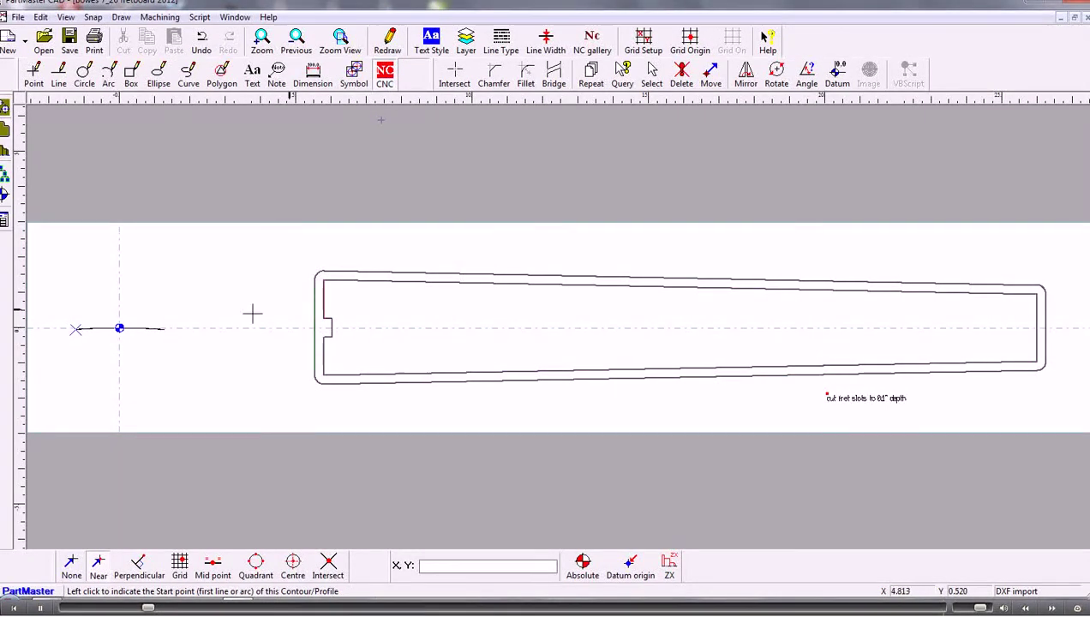
- Define the short lead-in line as open profile Pro_2, from its left end to its right end
left_click(75, 329)
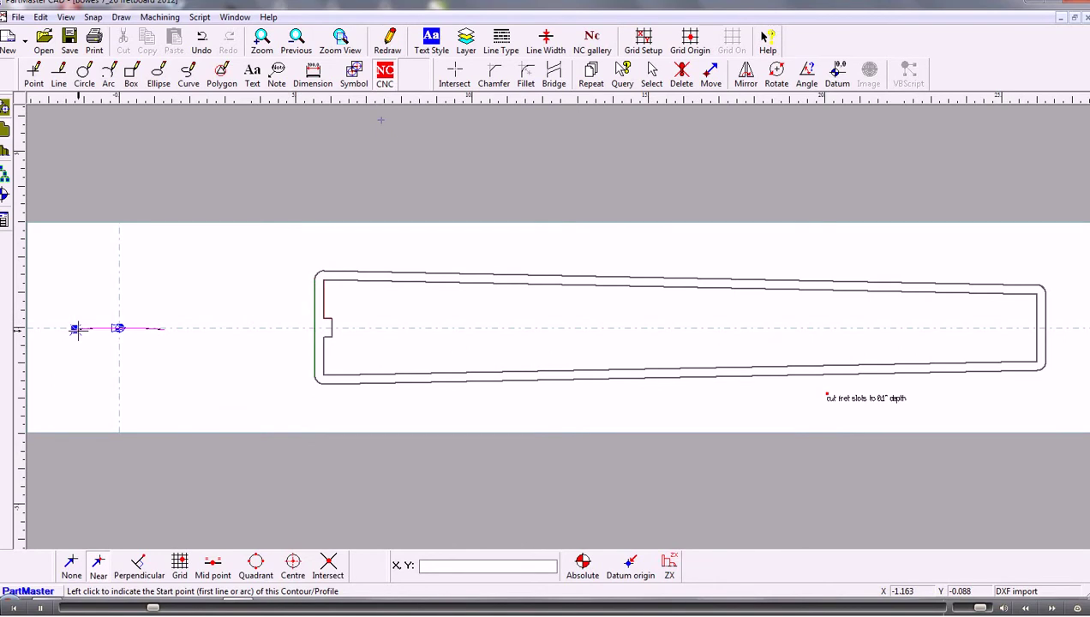
right_click(75, 329)
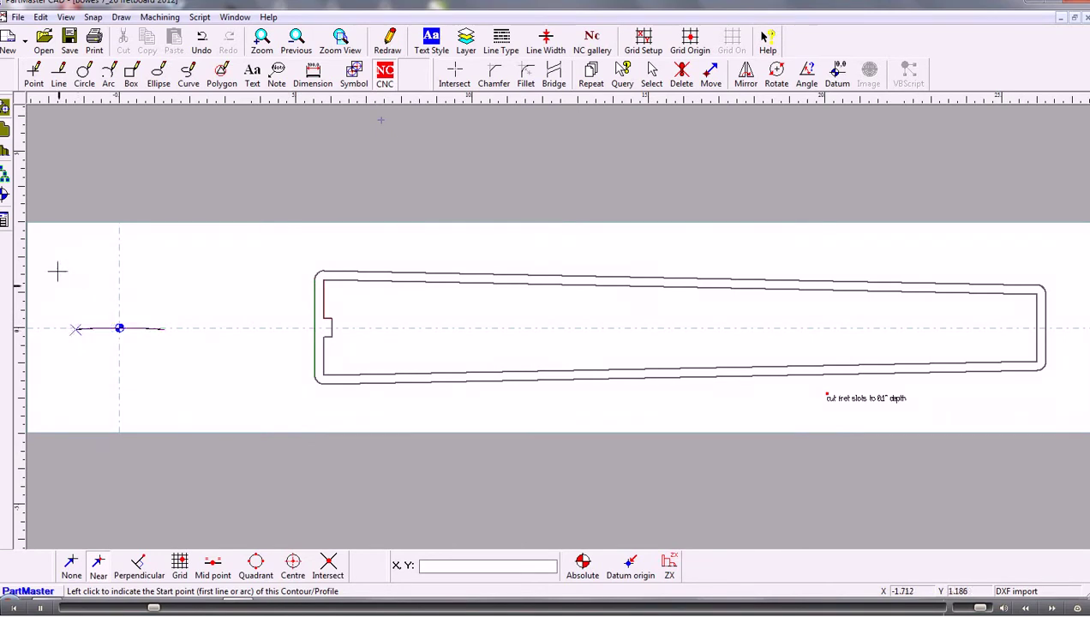
left_click(76, 329)
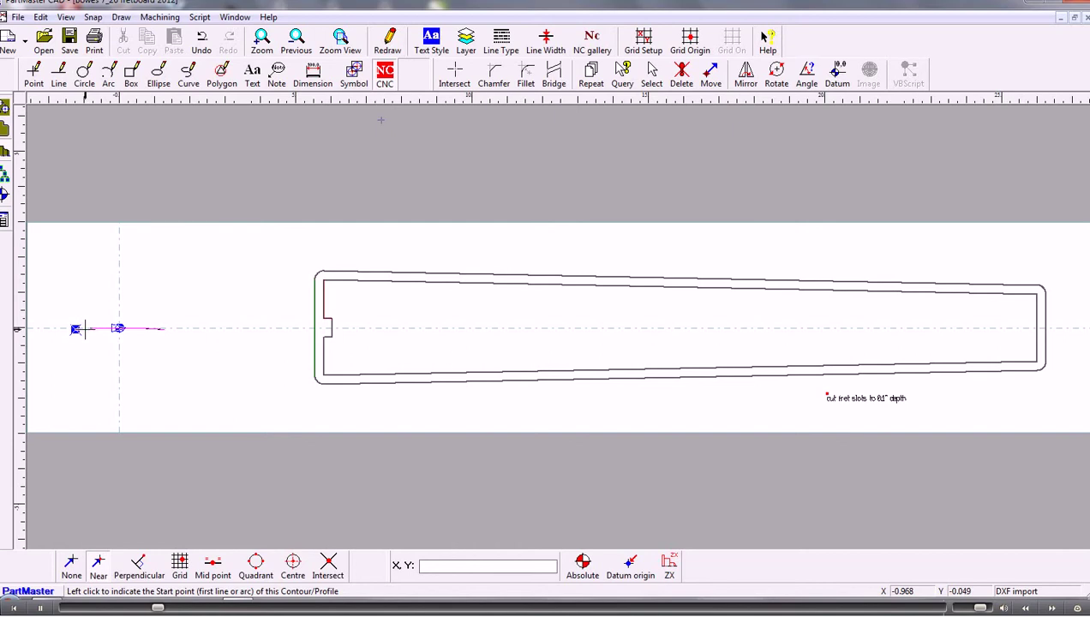
right_click(83, 329)
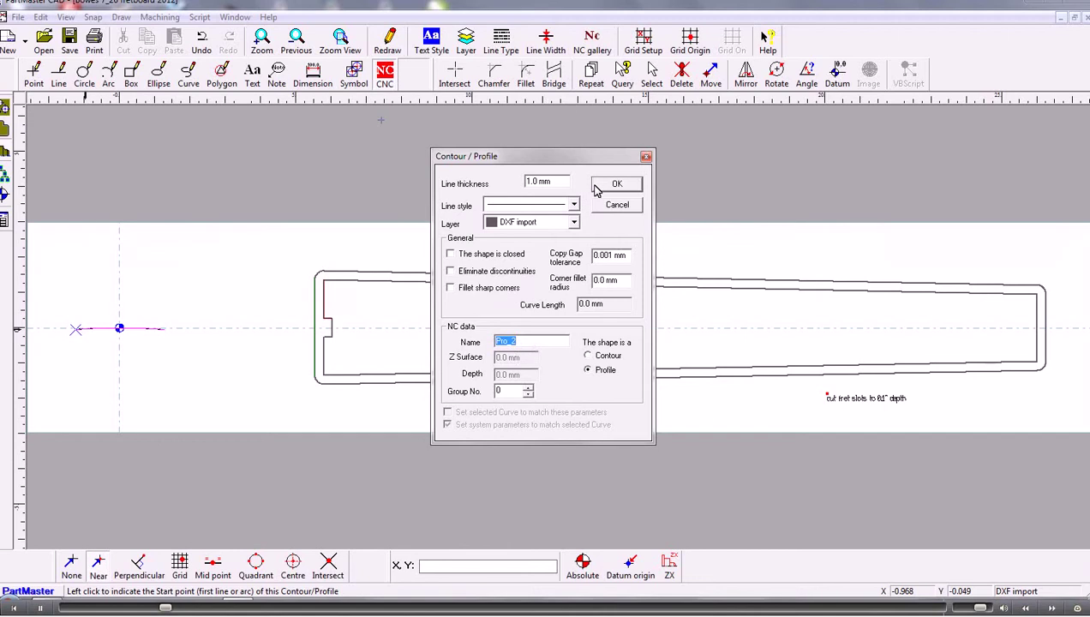
left_click(615, 183)
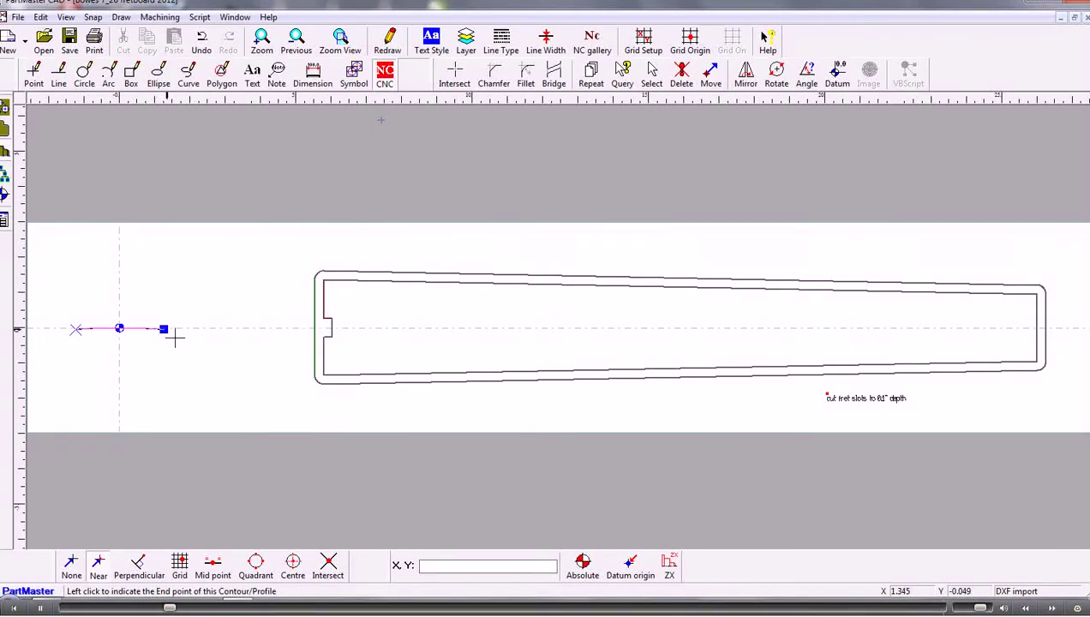
left_click(174, 337)
left_click(588, 333)
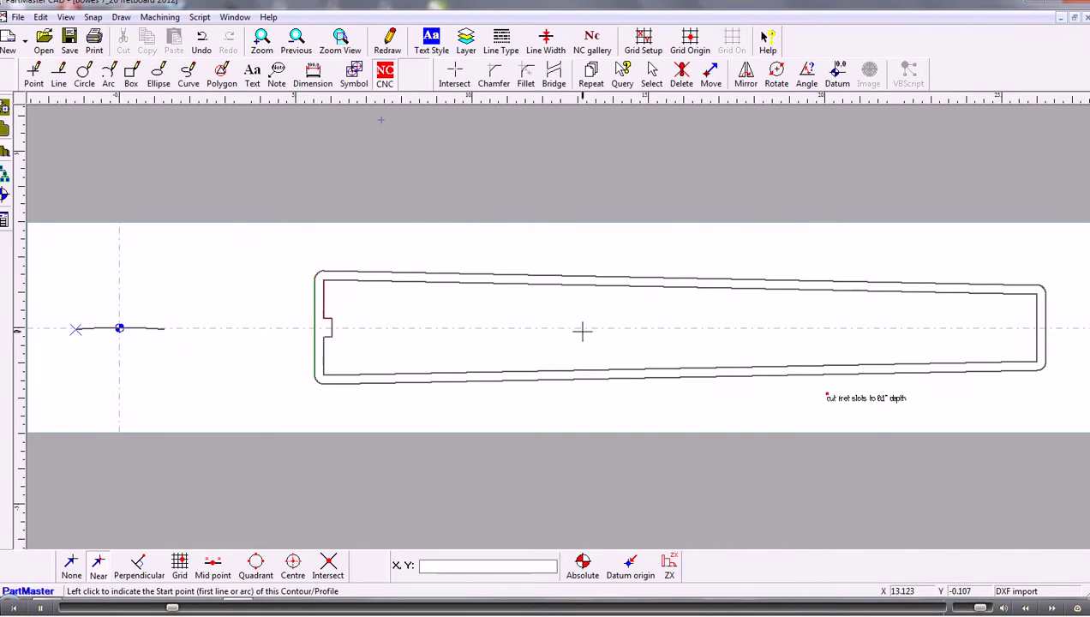
- Send the drawing to the Milling Module, saving it over the existing .dra file
left_click(163, 18)
left_click(177, 89)
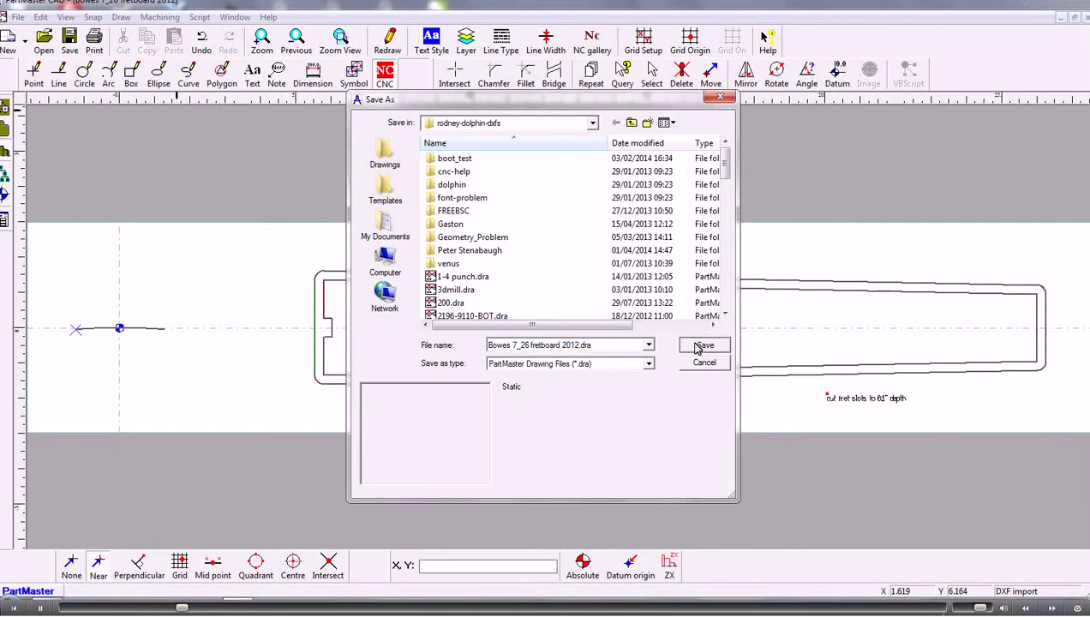
left_click(700, 346)
left_click(583, 307)
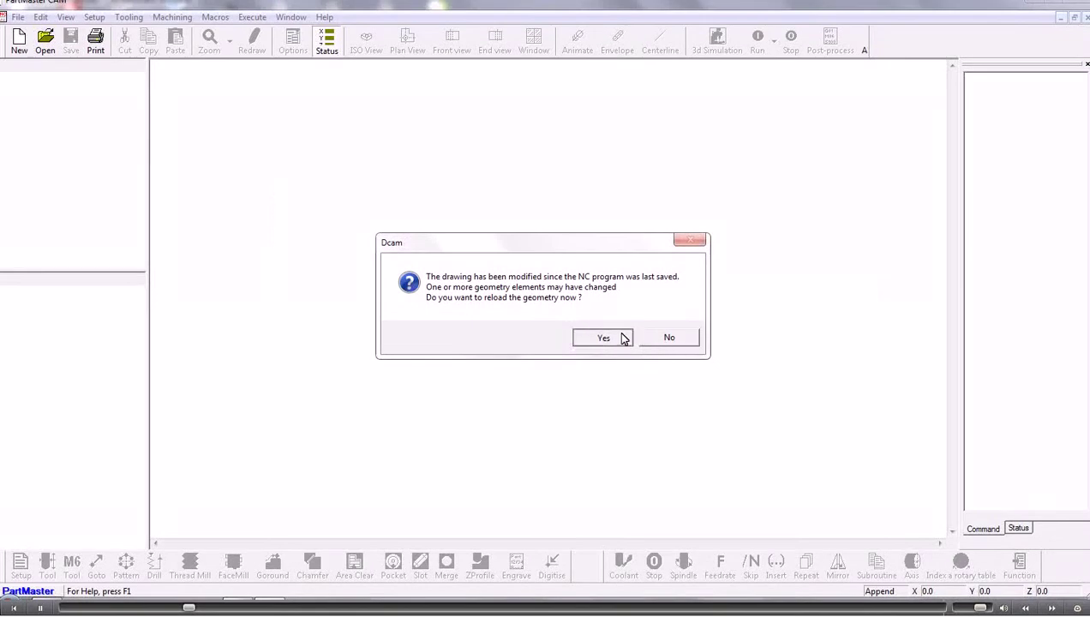
- Reload the changed geometry and check Tool 1, a 0.5" ball nosed end mill at 1000 rpm
left_click(614, 338)
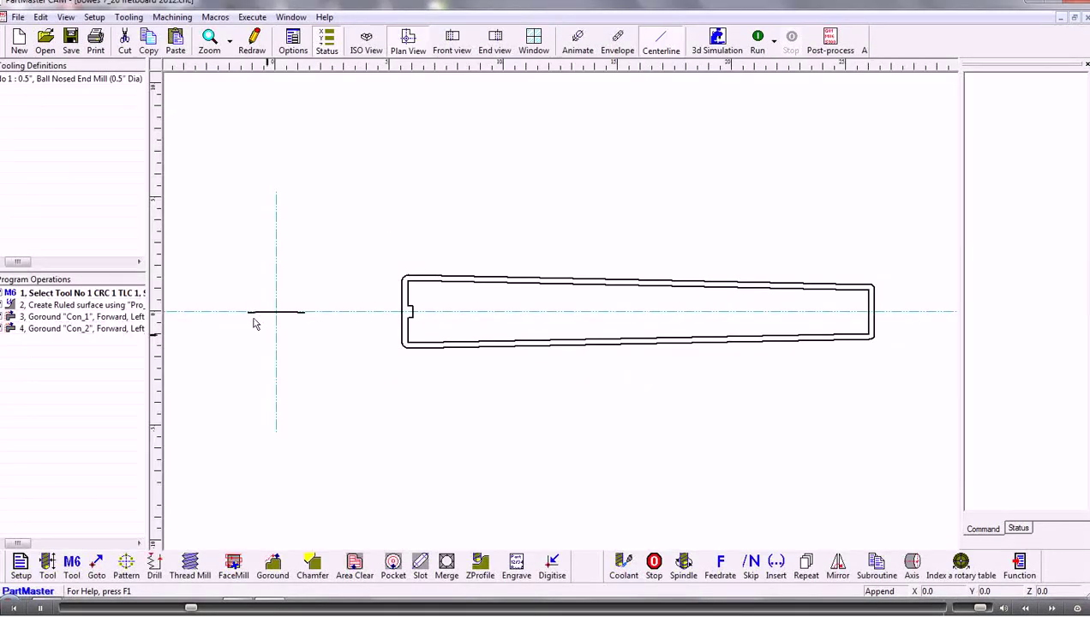
left_click(45, 296)
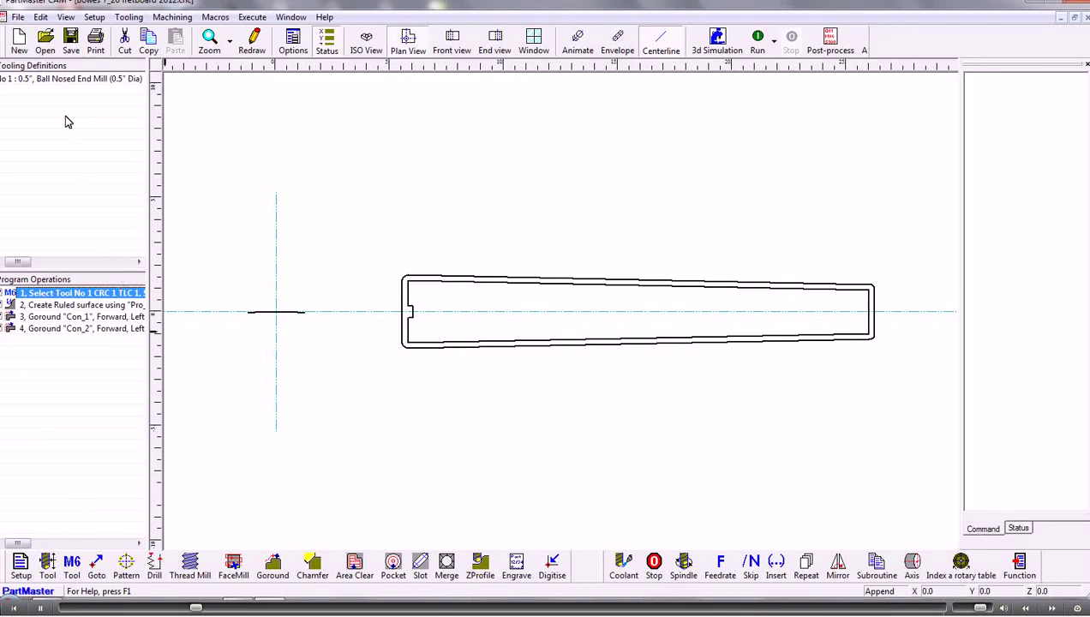
double_click(42, 81)
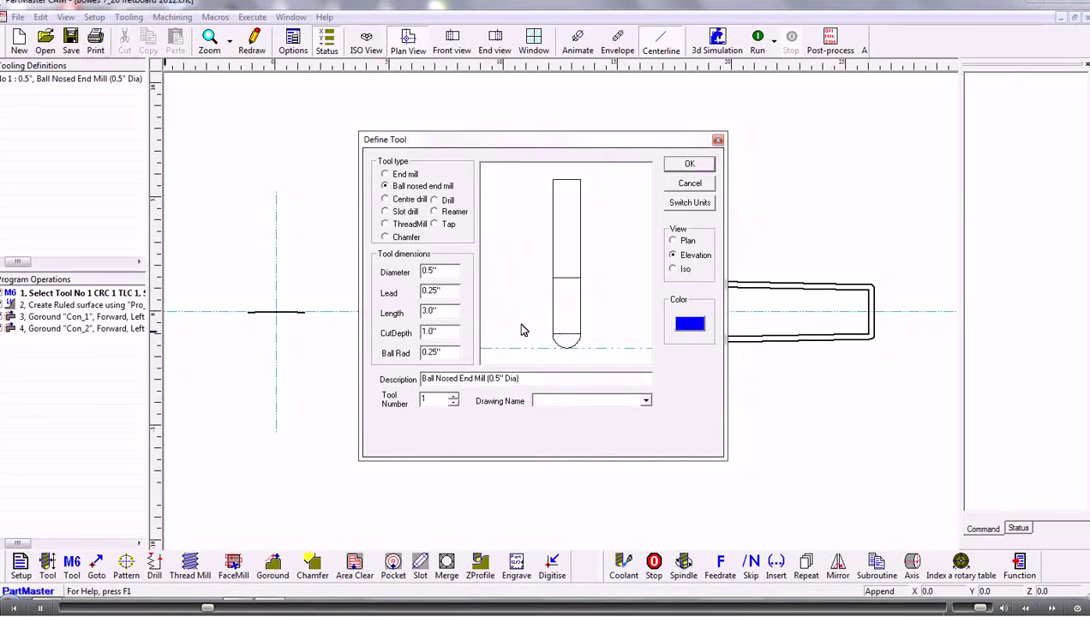
left_click(688, 164)
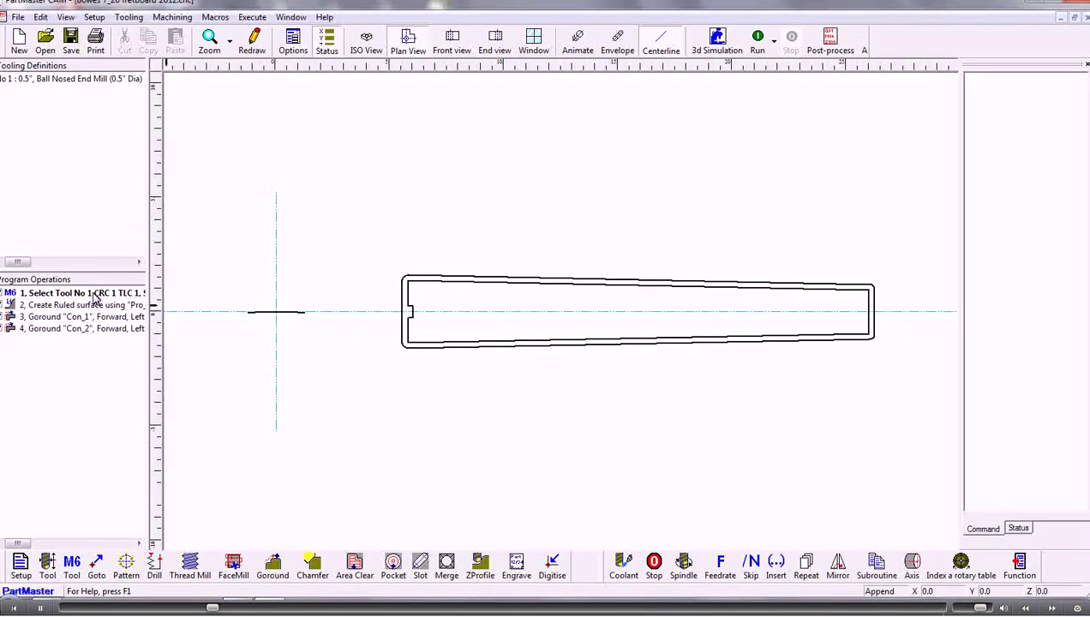
left_click(95, 295)
double_click(94, 297)
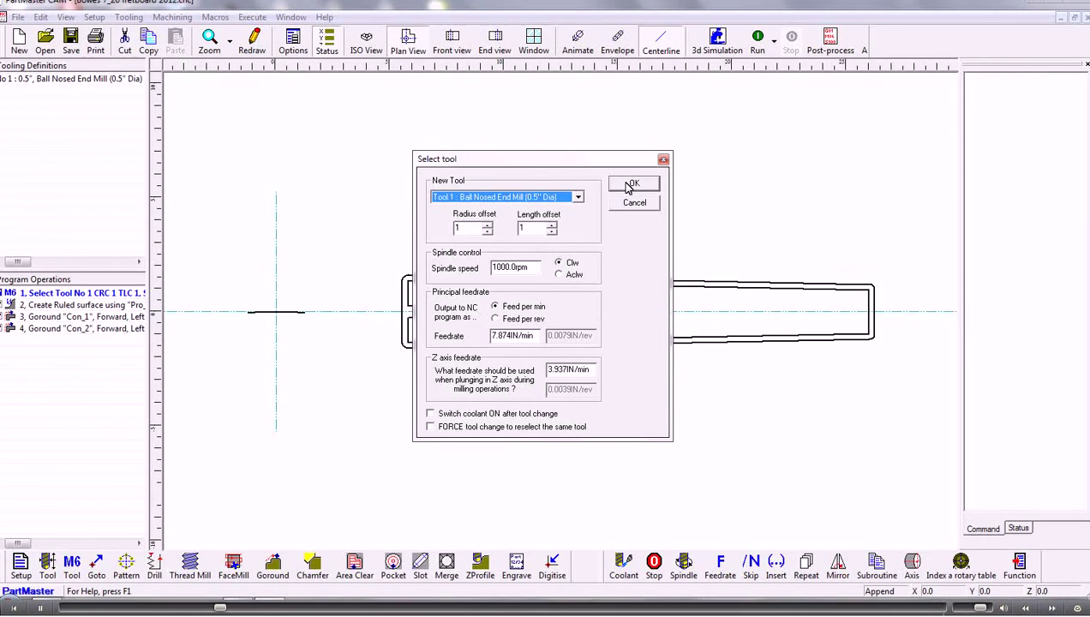
left_click(630, 185)
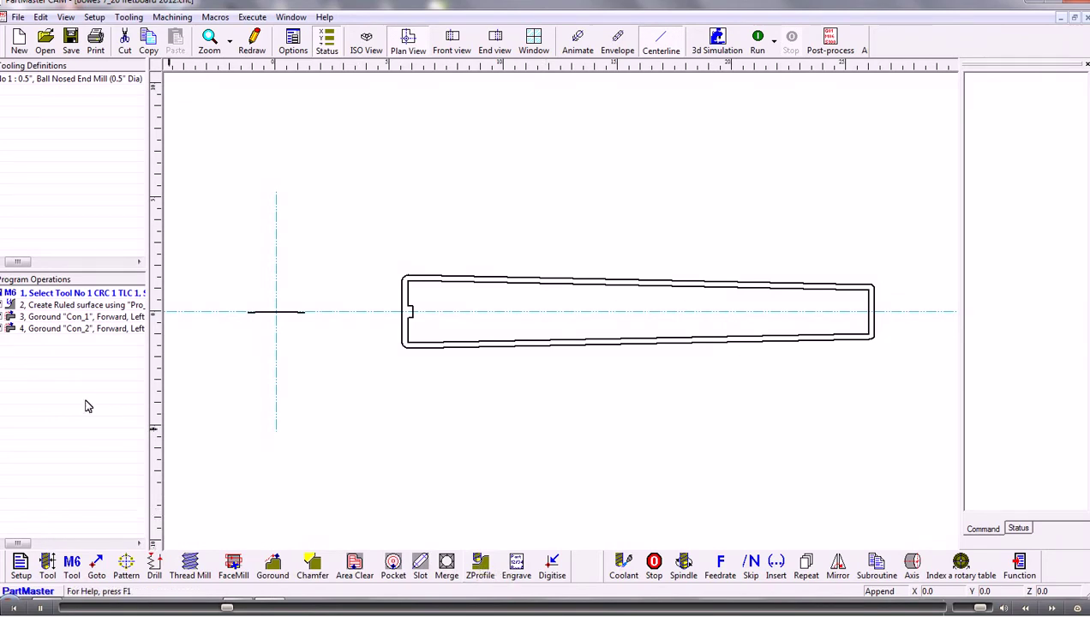
- Assign profile Pro_2 to the ruled-surface operation, which has a -0.1" work surface
left_click(55, 307)
double_click(55, 307)
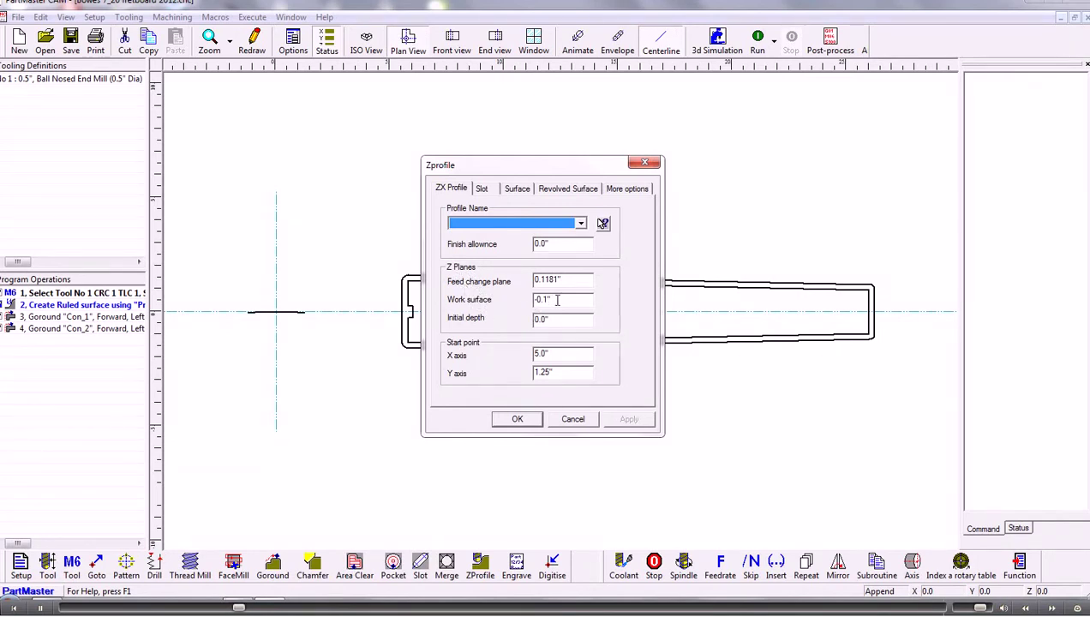
left_click_drag(557, 300, 509, 298)
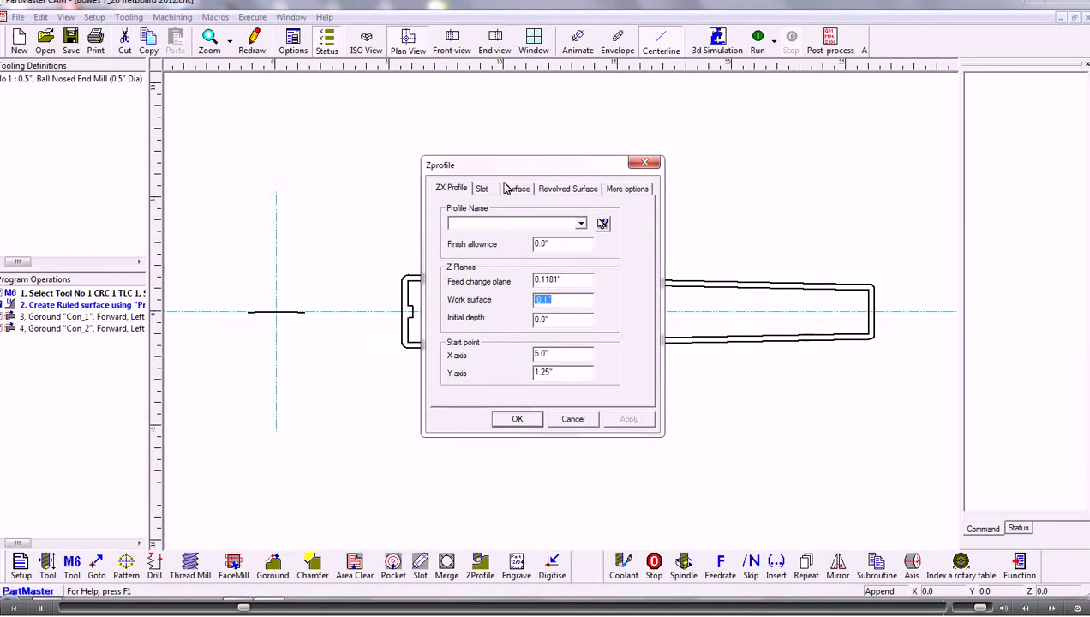
left_click_drag(500, 166, 609, 163)
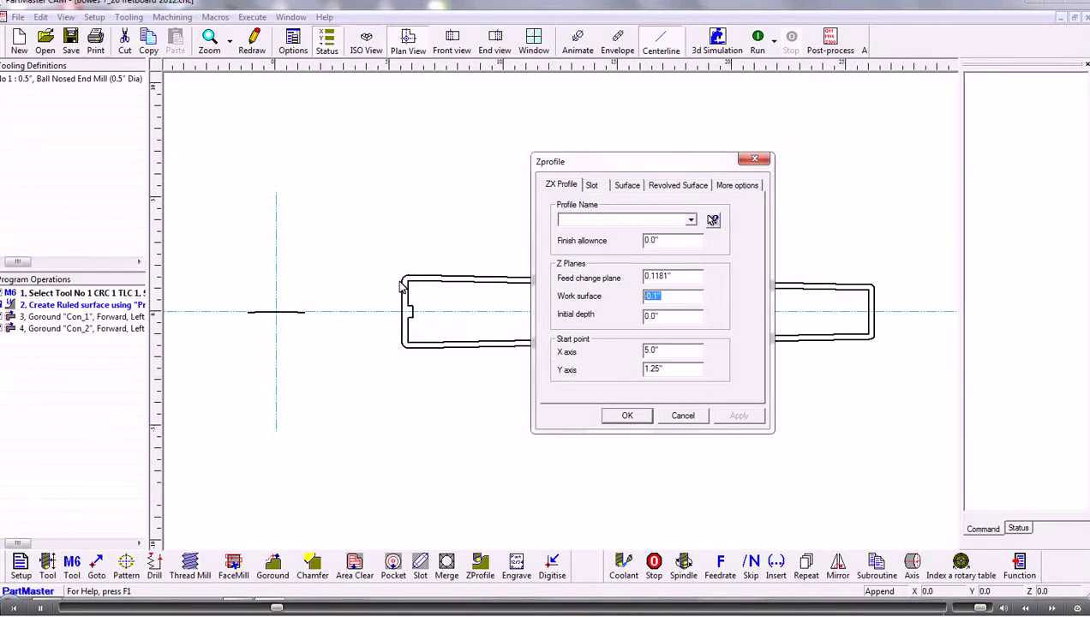
left_click(592, 187)
left_click(753, 330)
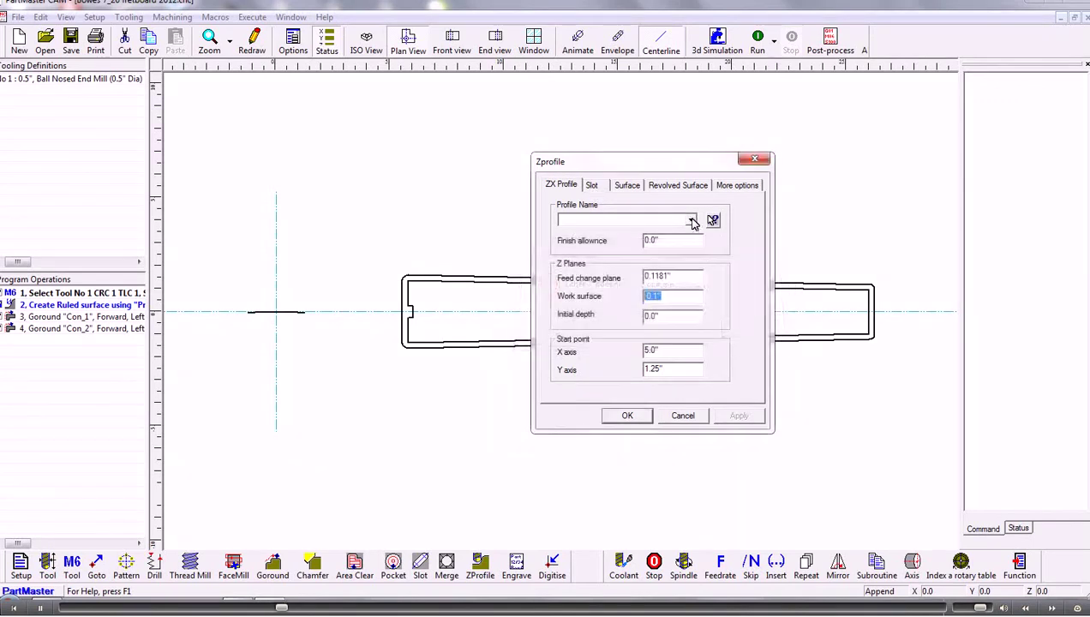
left_click(693, 221)
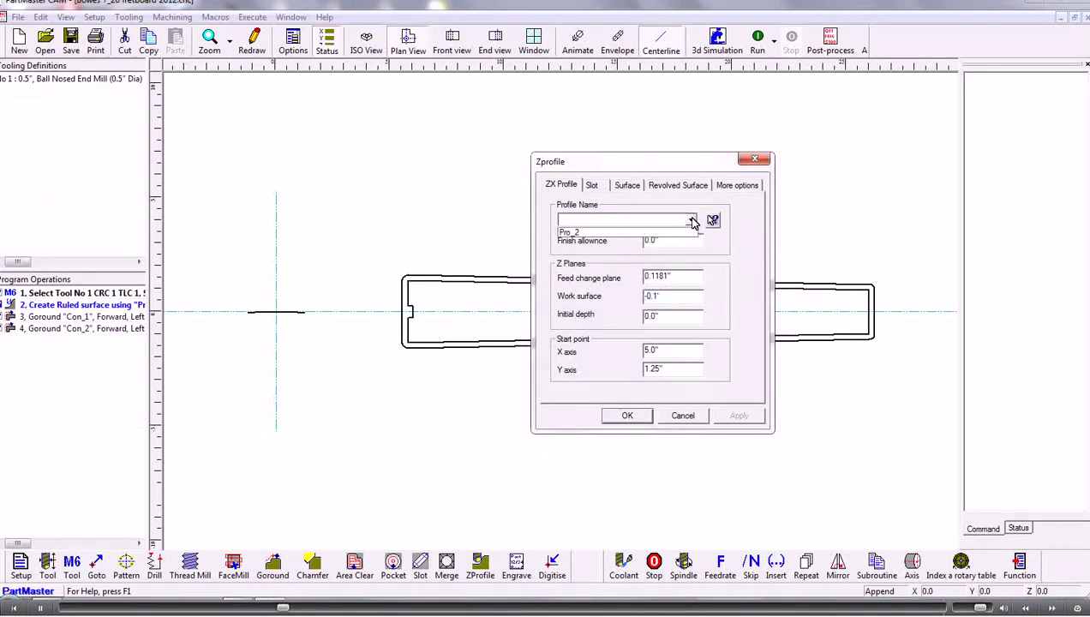
left_click(588, 235)
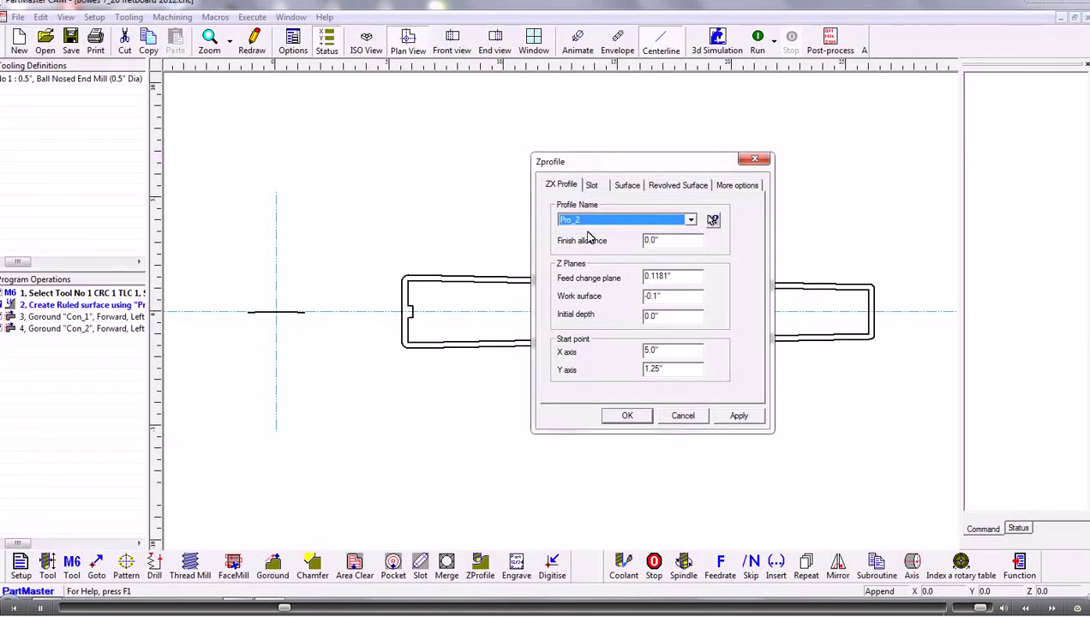
- Confirm the ruled surface with 220 slots at 90°, spaced -0.1", alternate slots reversed
left_click(599, 188)
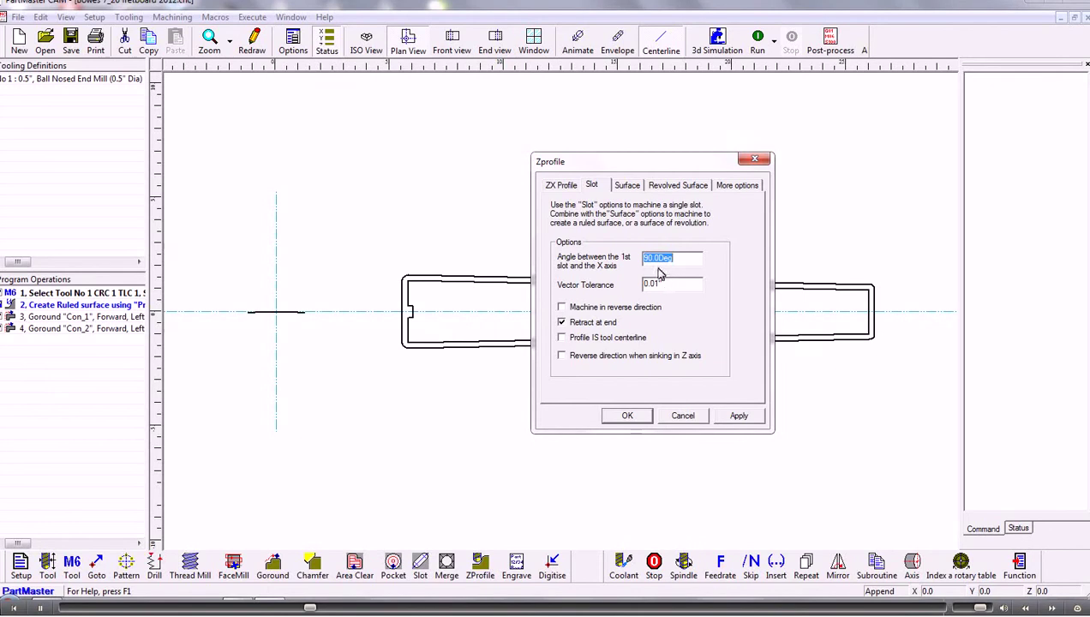
left_click(625, 185)
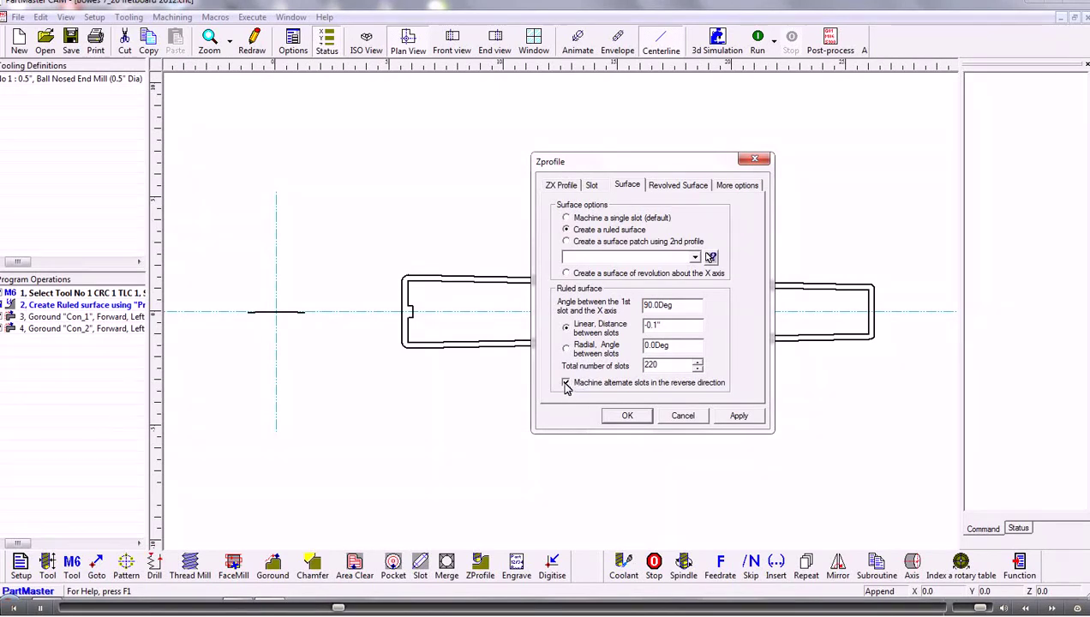
left_click(624, 417)
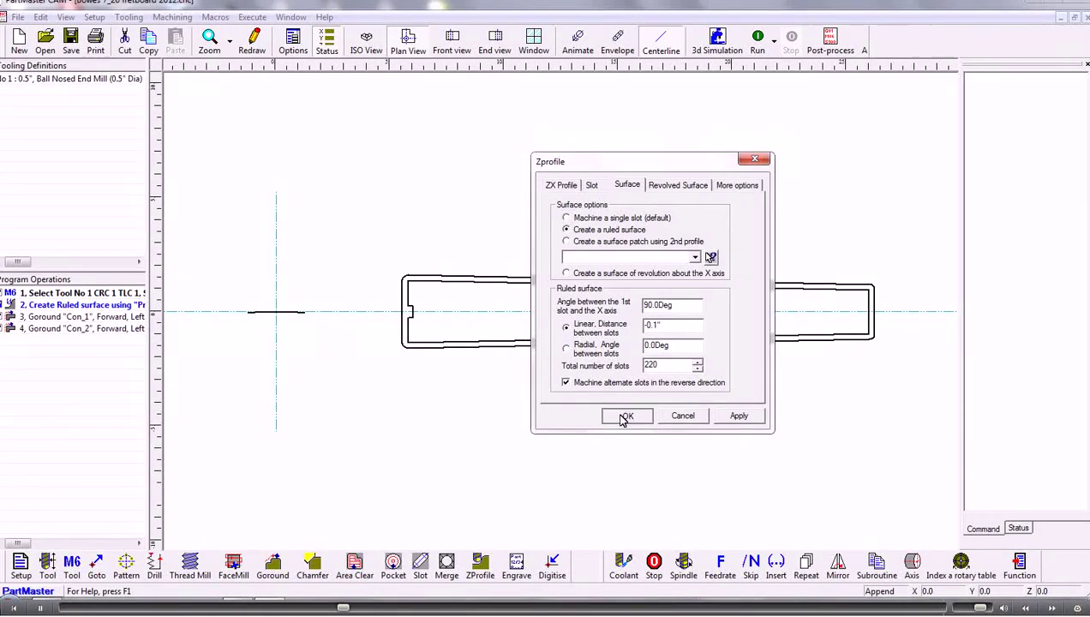
- Simulate the ruled-surface toolpath, giving a 1 hour 13 mins cycle time
left_click(7, 329)
left_click(758, 39)
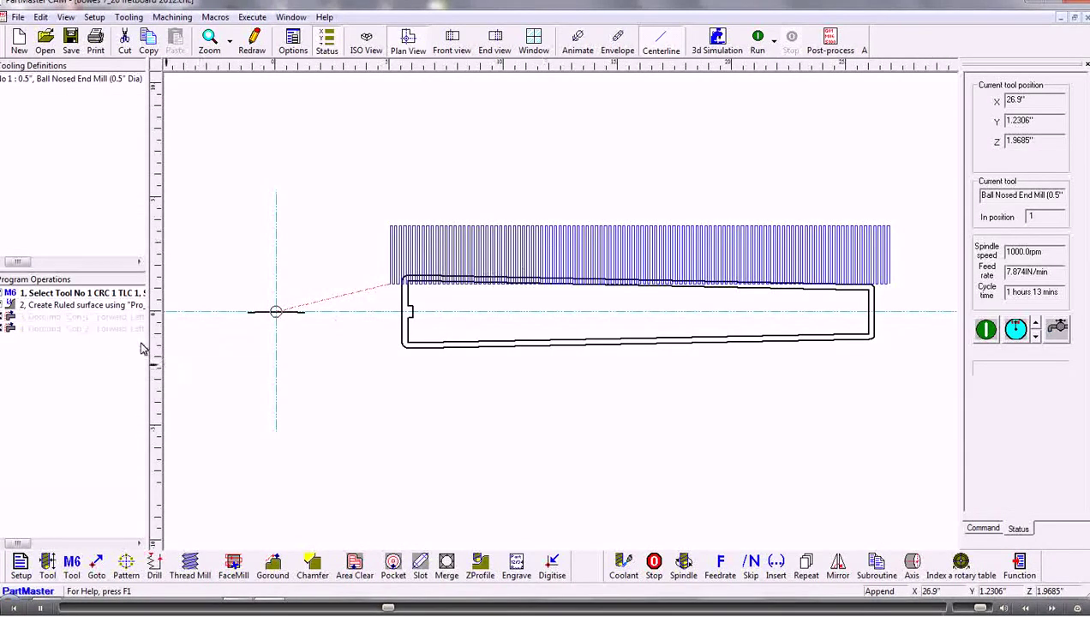
- Change the ruled-surface Y start point to -1.25 and rerun the simulation
left_click(89, 306)
double_click(89, 306)
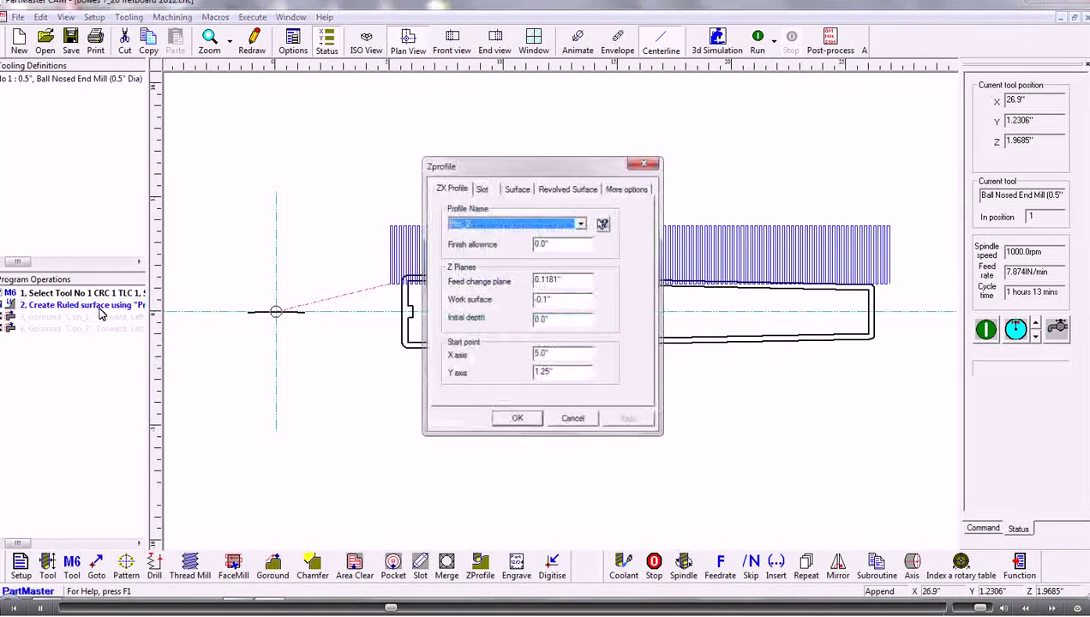
left_click(556, 372)
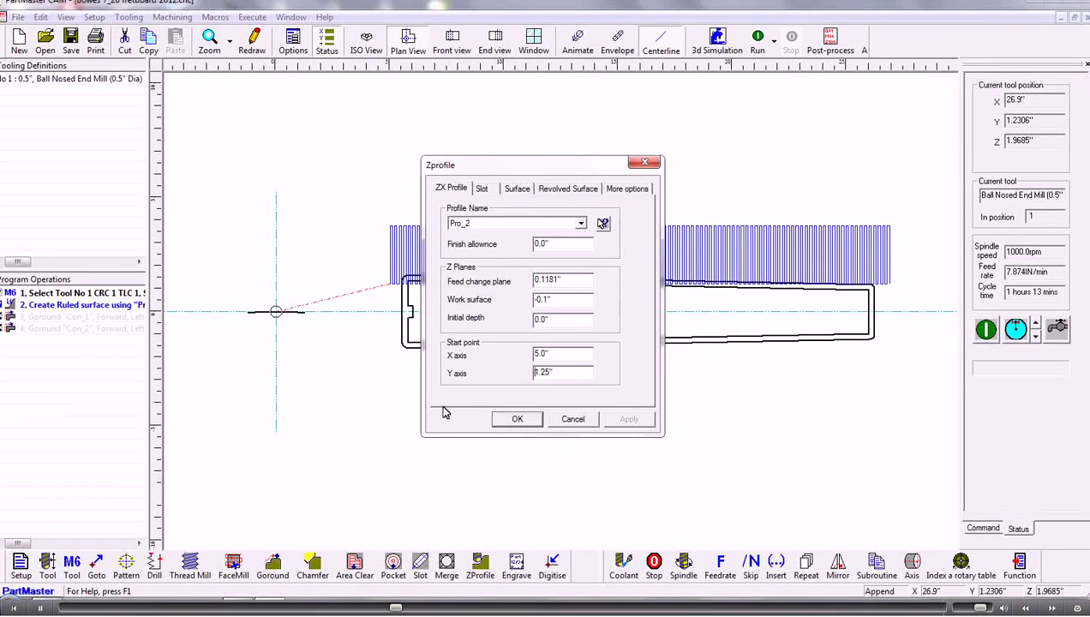
type("-")
left_click(519, 419)
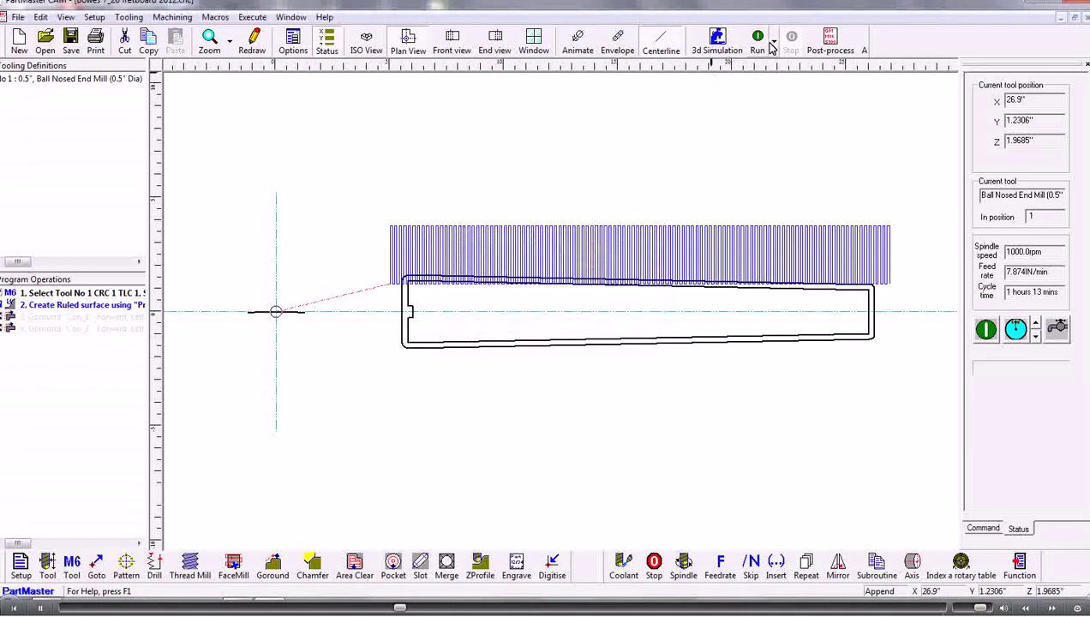
left_click(757, 43)
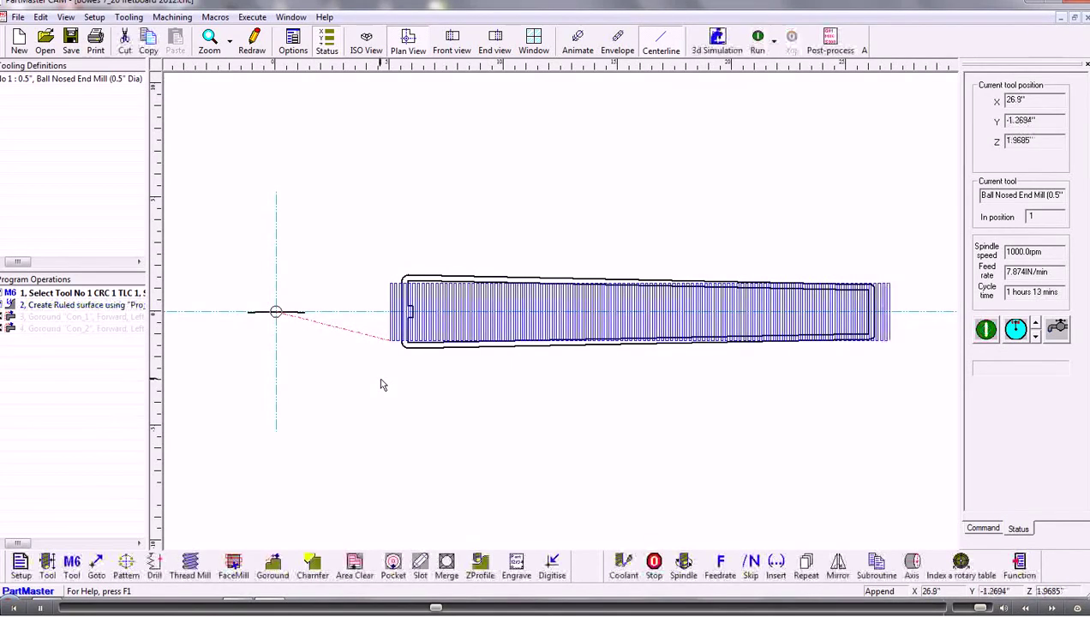
- Pick the part outline Con_0 for the first Goround operation at 0.0197" depth, left offset
left_click(53, 317)
double_click(54, 317)
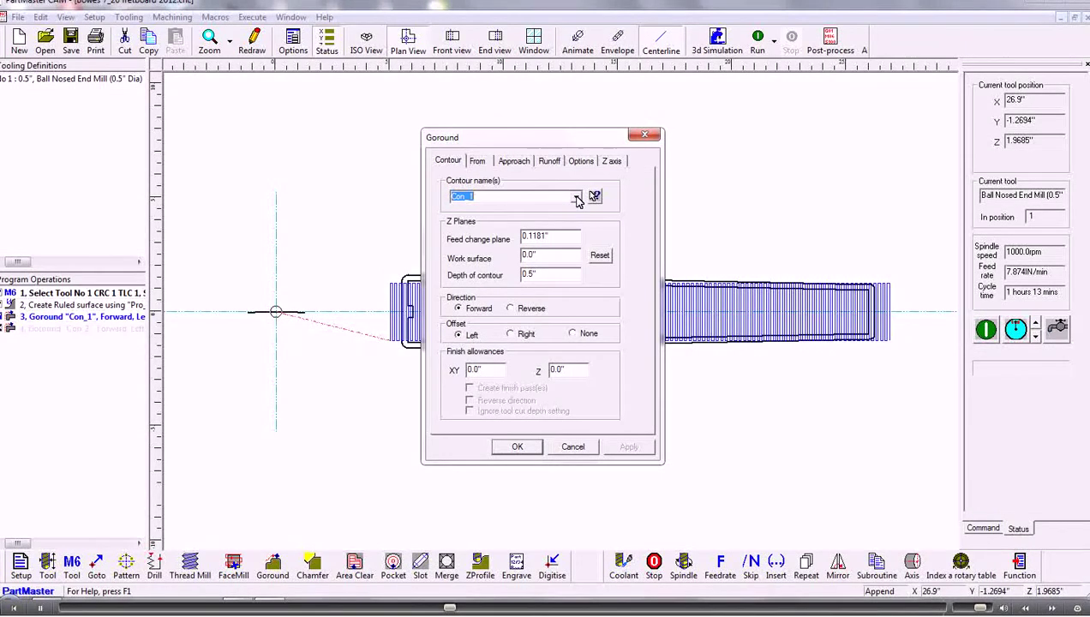
left_click(595, 197)
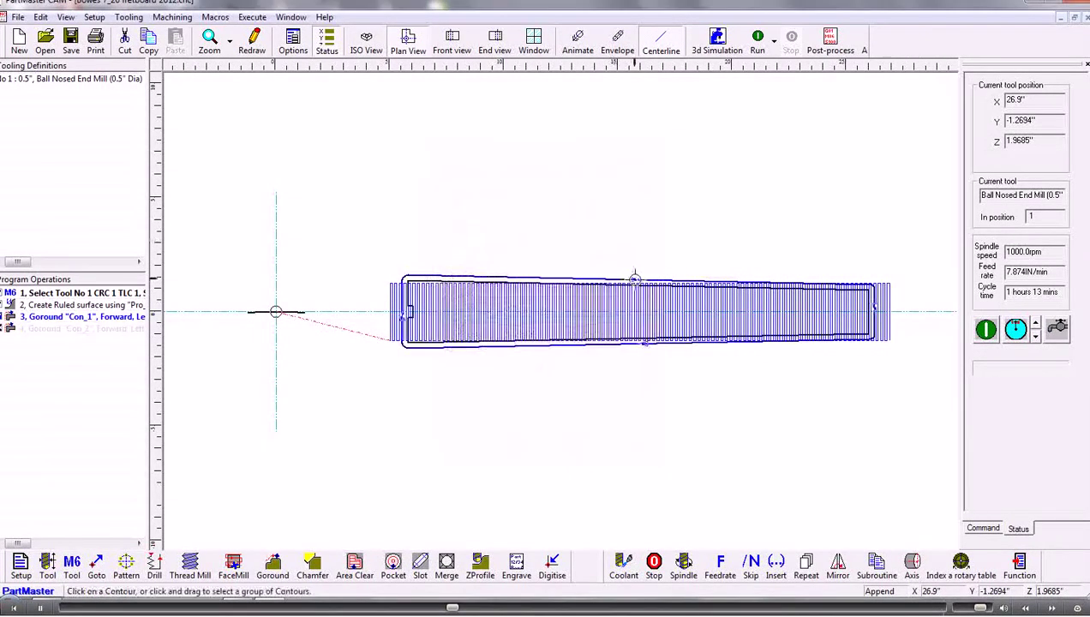
left_click(635, 284)
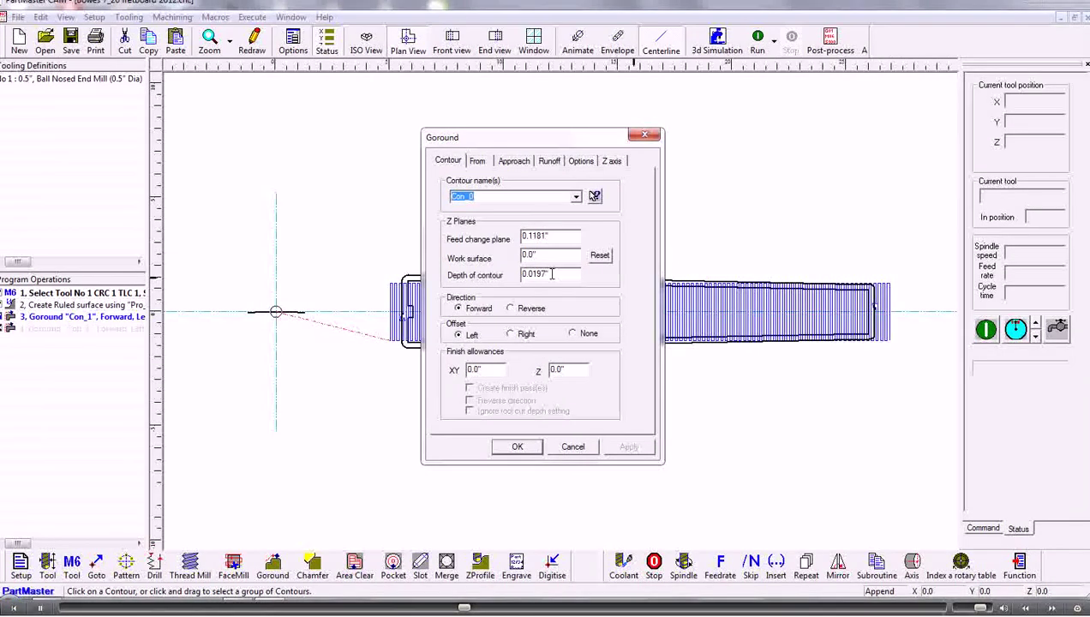
left_click(525, 449)
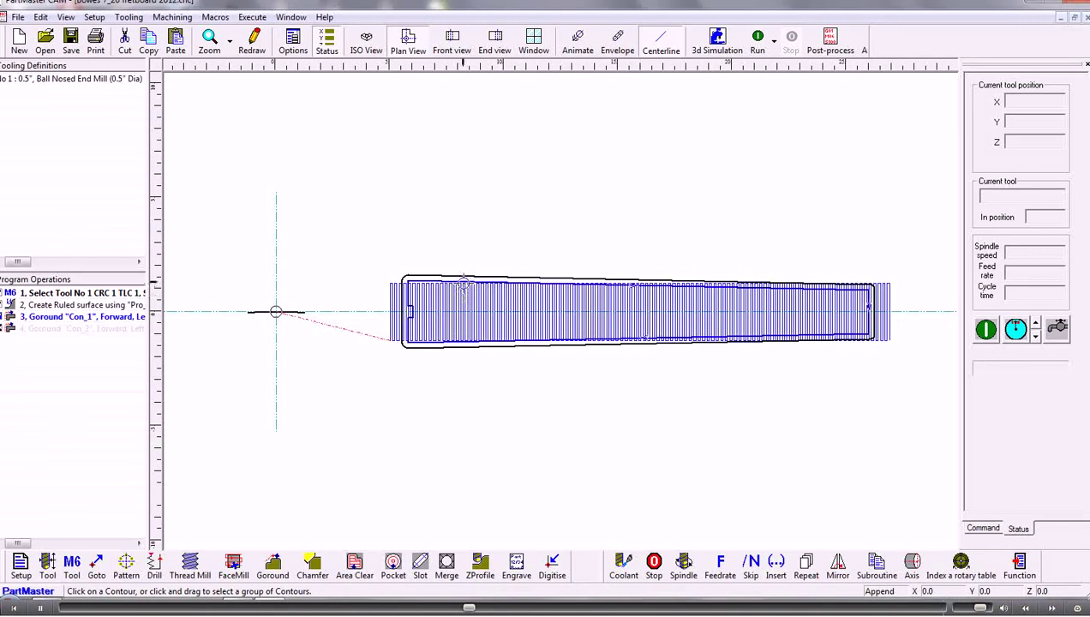
- Pick the fretboard outline as Con_1 for Goround operation 4, then rerun all operations
left_click(4, 334)
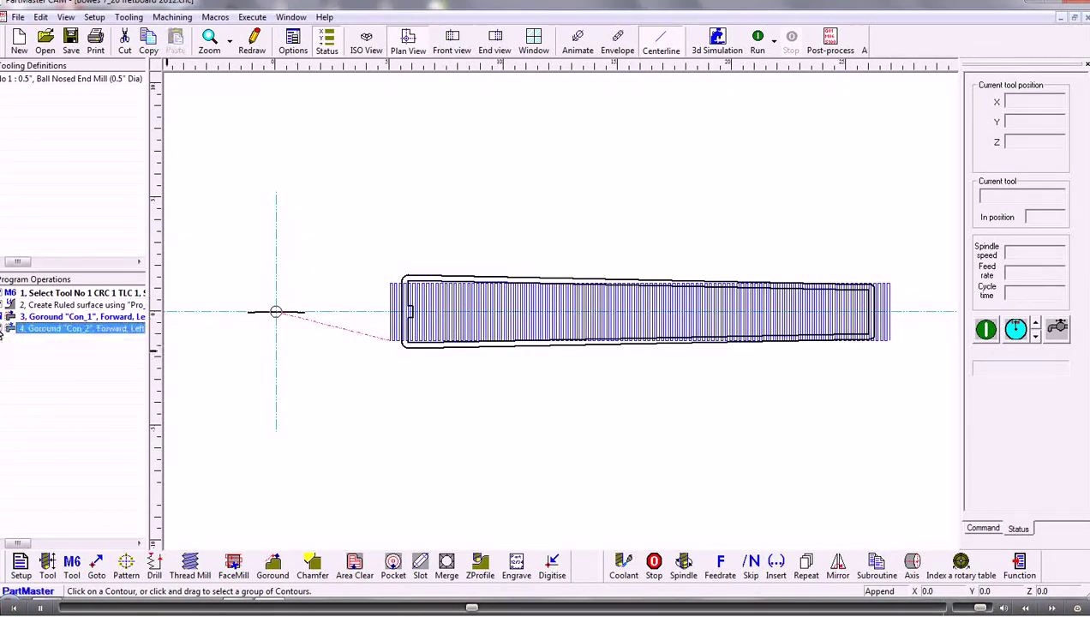
double_click(53, 332)
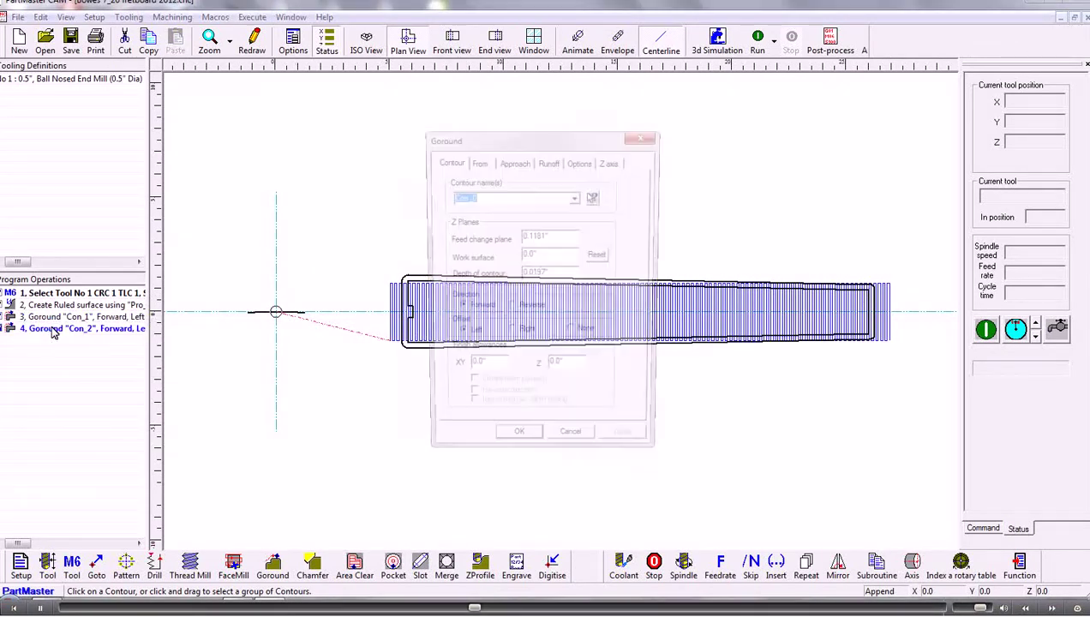
left_click(594, 197)
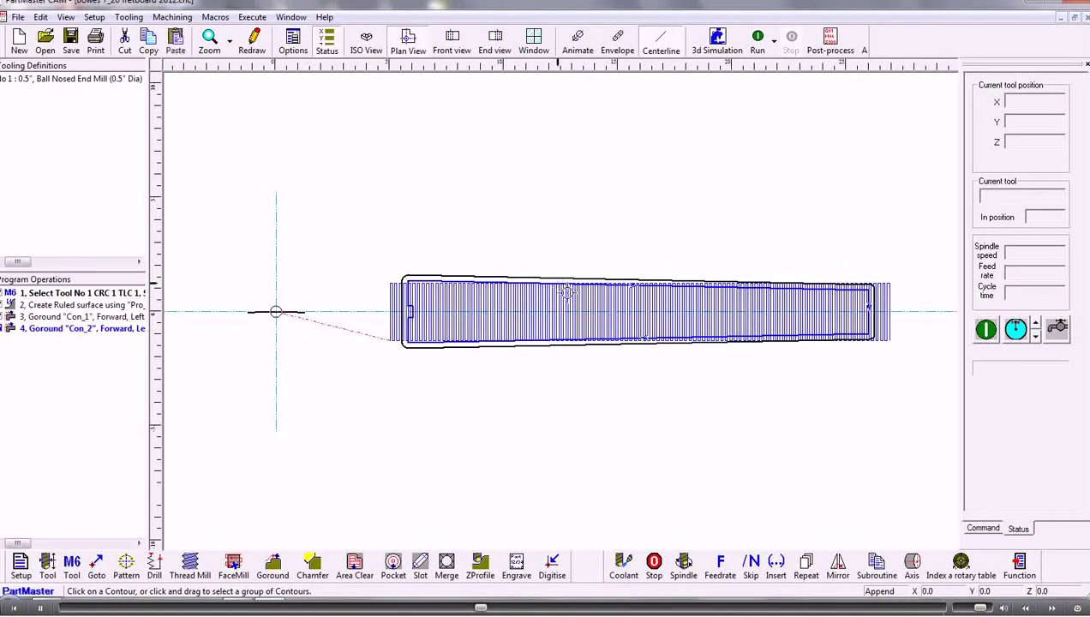
left_click(563, 289)
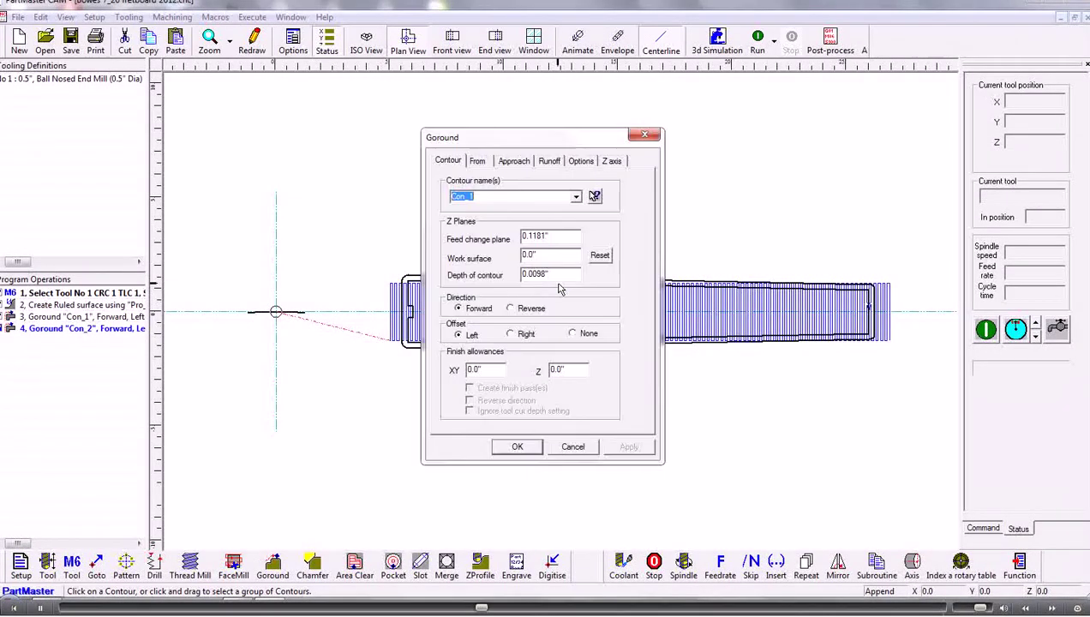
left_click(514, 448)
left_click(758, 41)
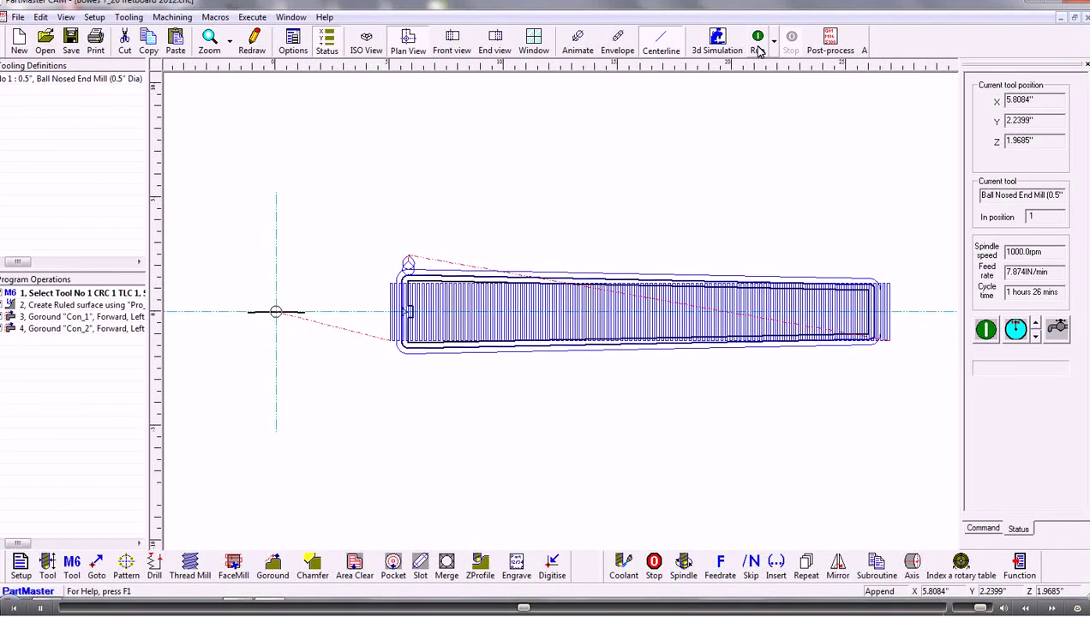
- Switch to isometric view and generate machine tool simulation data with the default settings
left_click(366, 42)
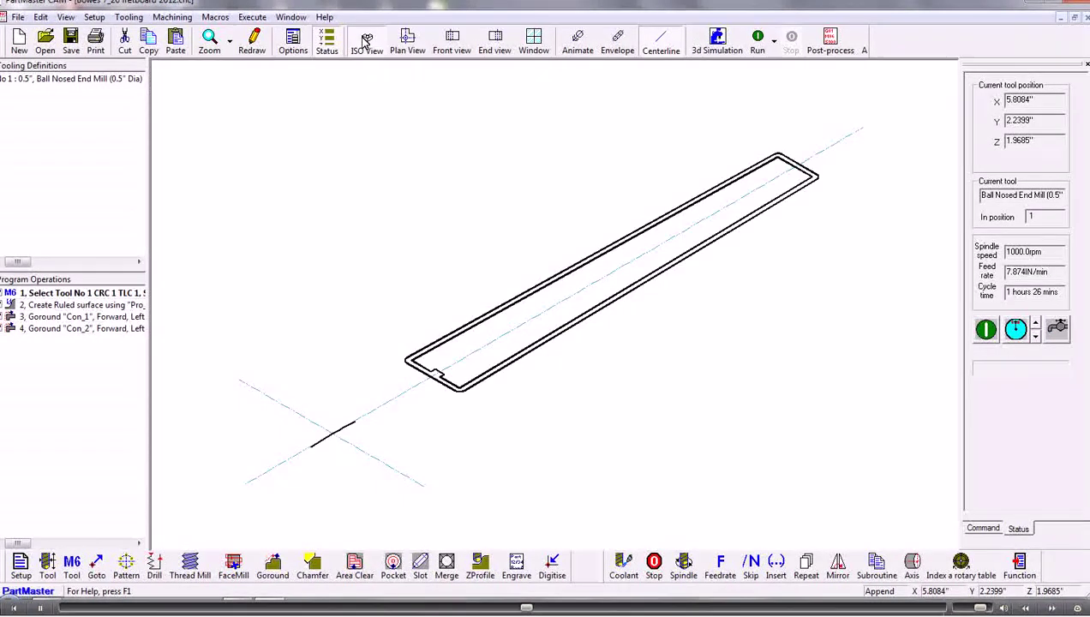
left_click(719, 40)
left_click(662, 248)
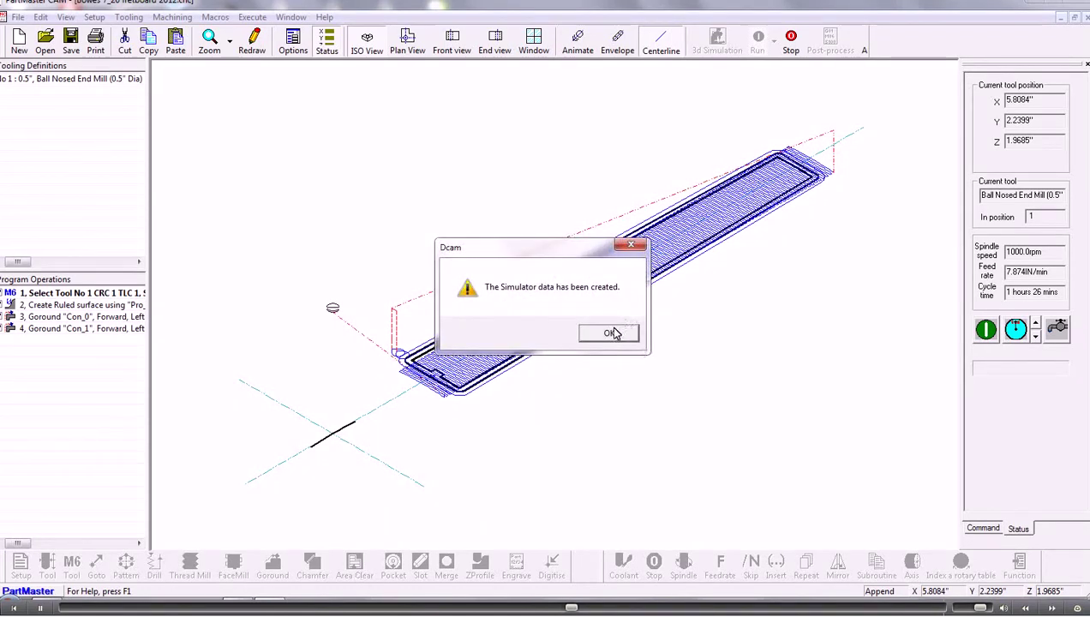
- Acknowledge the simulator-data message so ModuleWorks opens with the fretboard blank and four operations
left_click(608, 334)
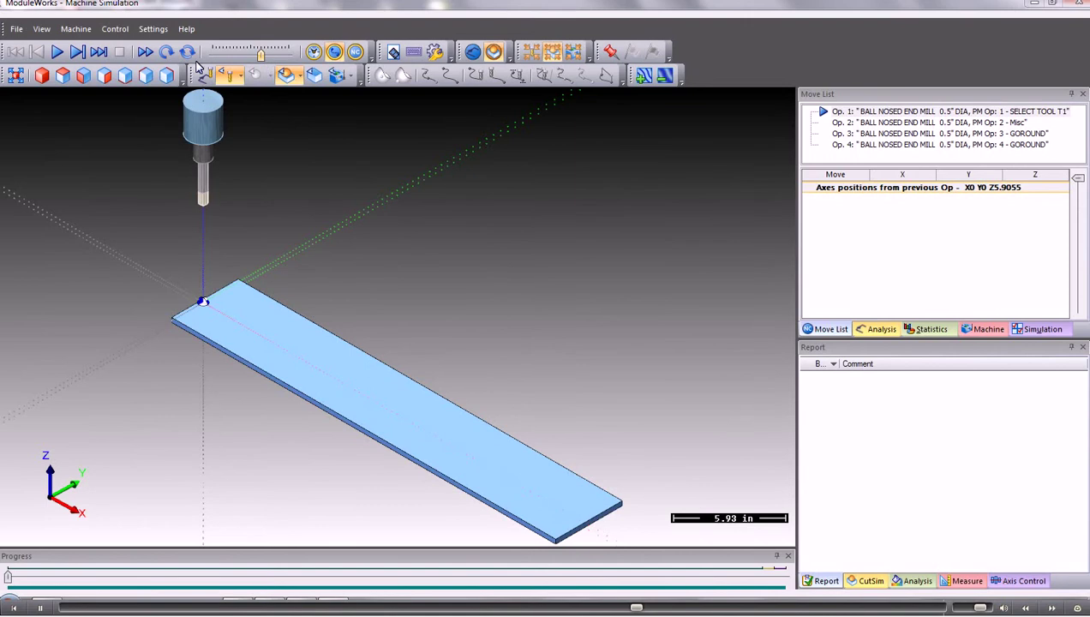
- Play the cutting simulation at reduced speed through all four operations
left_click(56, 52)
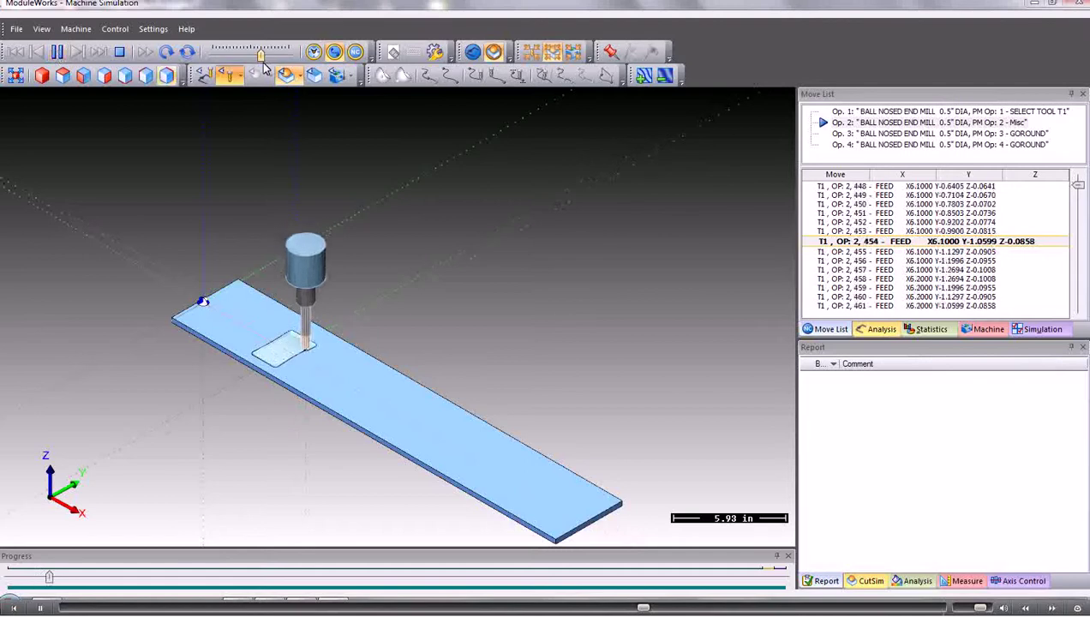
mouse_move(268, 55)
left_mouse_down()
mouse_move(233, 56)
mouse_move(258, 60)
left_mouse_up()
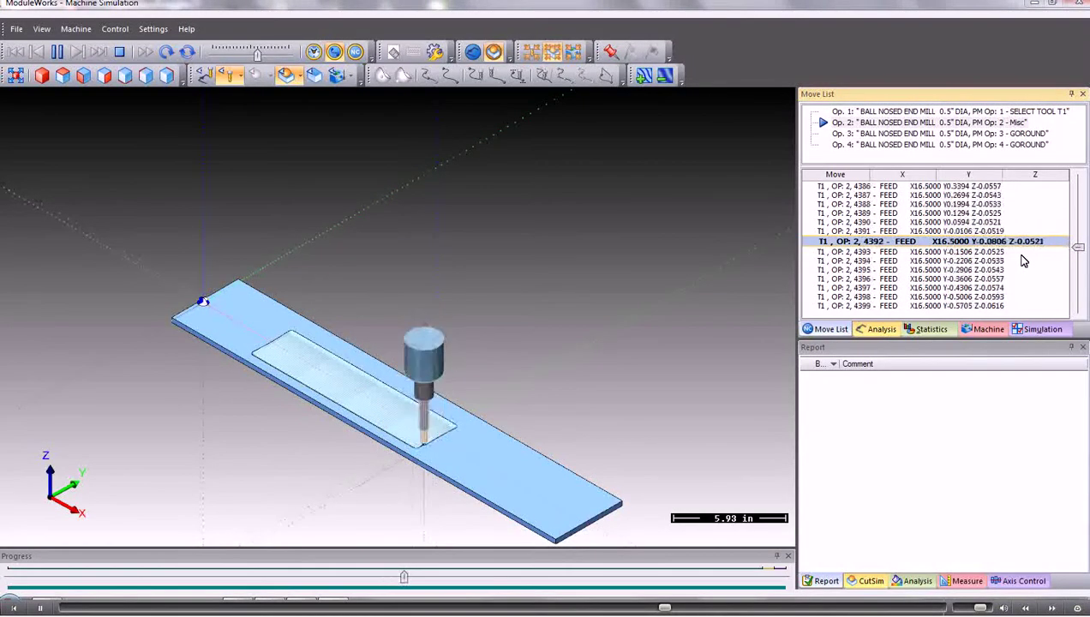
left_click(480, 575)
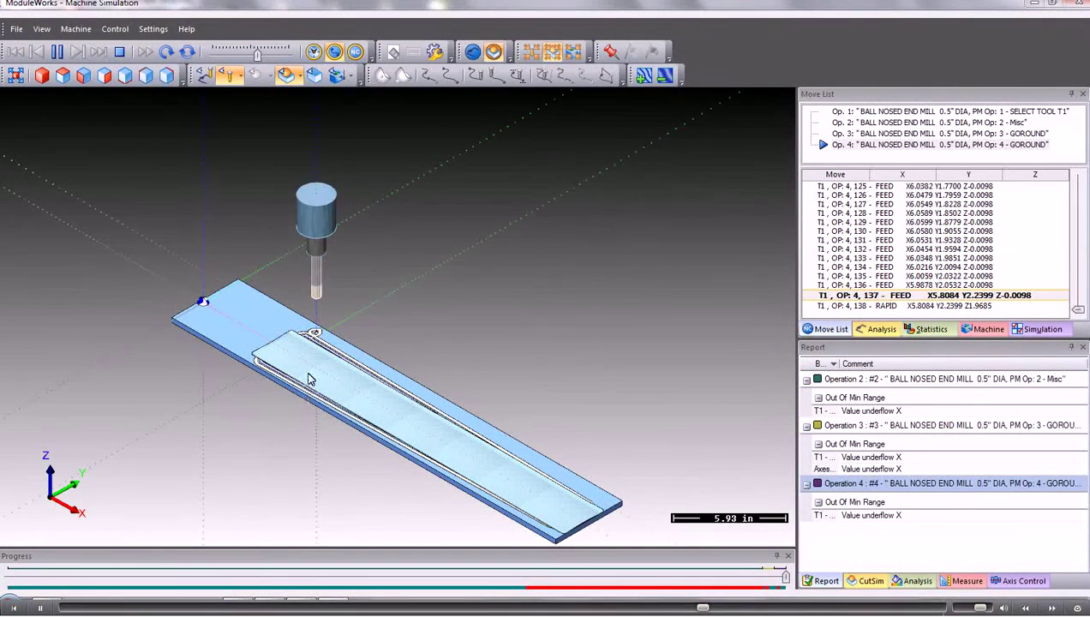
- Zoom in and tilt the view to inspect the ridged pocket finish, then zoom back out
scroll(310, 377, "up", 10)
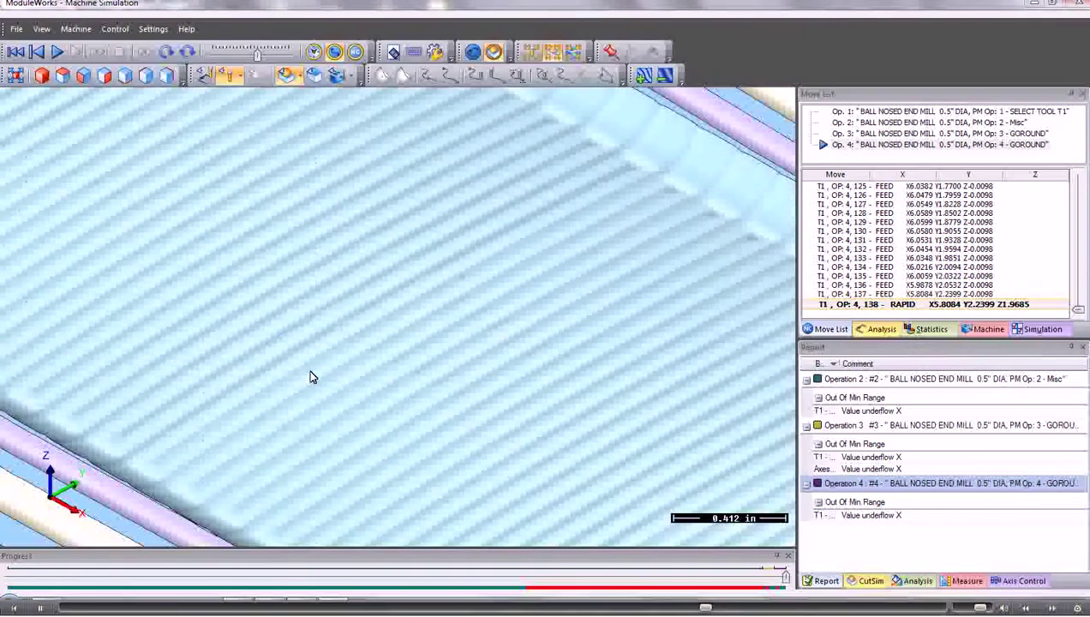
scroll(310, 367, "down", 3)
scroll(312, 372, "up", 2)
scroll(312, 371, "down", 6)
scroll(312, 370, "up", 4)
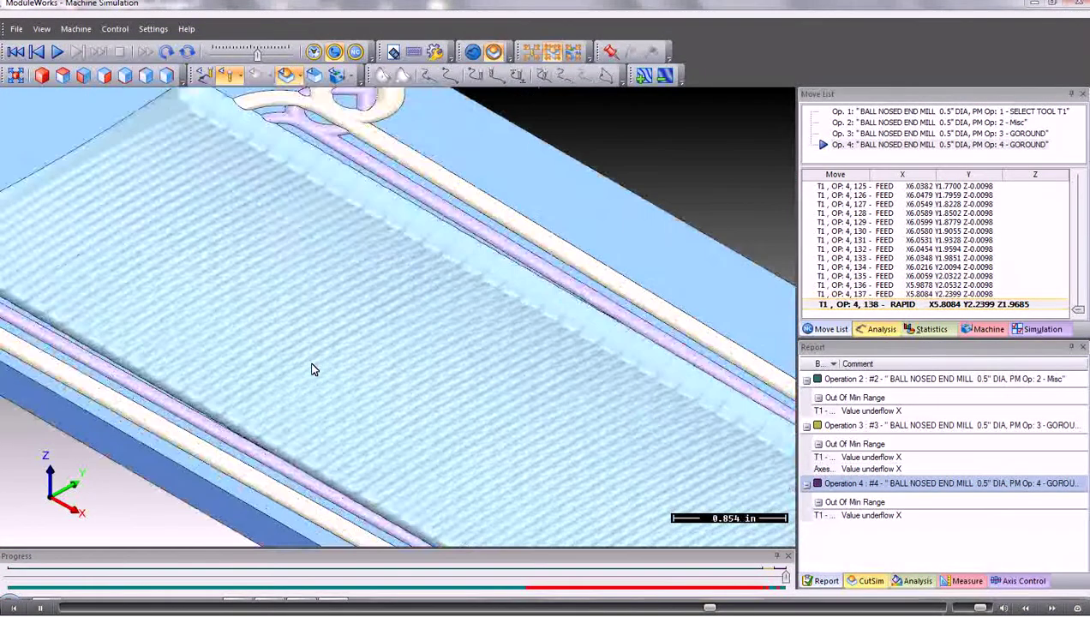
scroll(312, 370, "down", 3)
left_click_drag(311, 370, 334, 358)
scroll(370, 360, "down", 3)
scroll(414, 387, "down", 3)
scroll(353, 323, "down", 2)
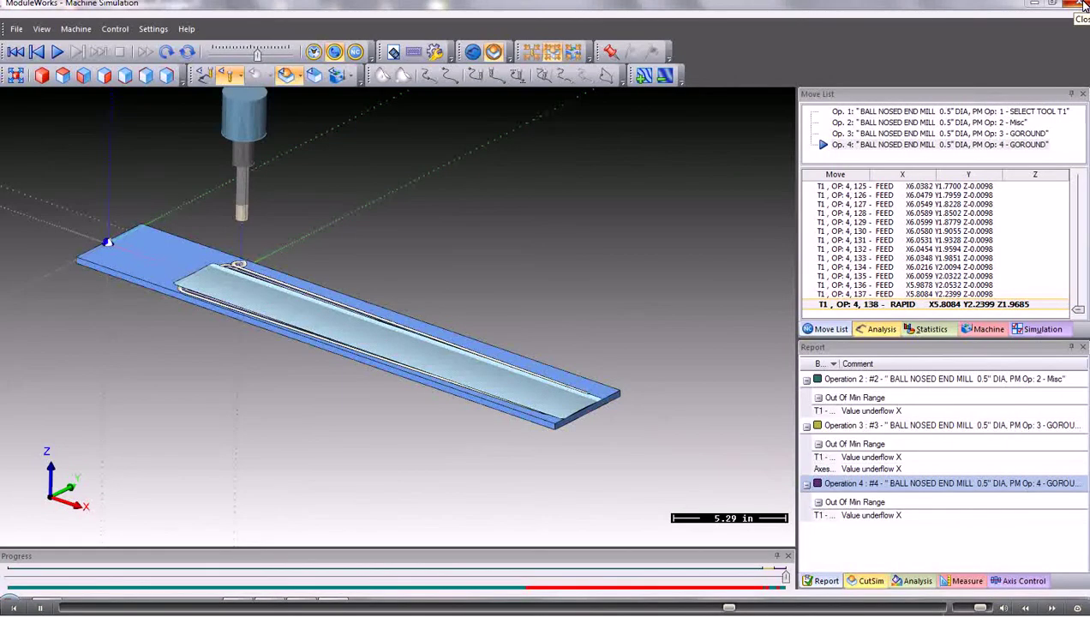
- Close the simulation and Mill Configuration, and set Goround operation 3's contour depth to .5
left_click(1083, 6)
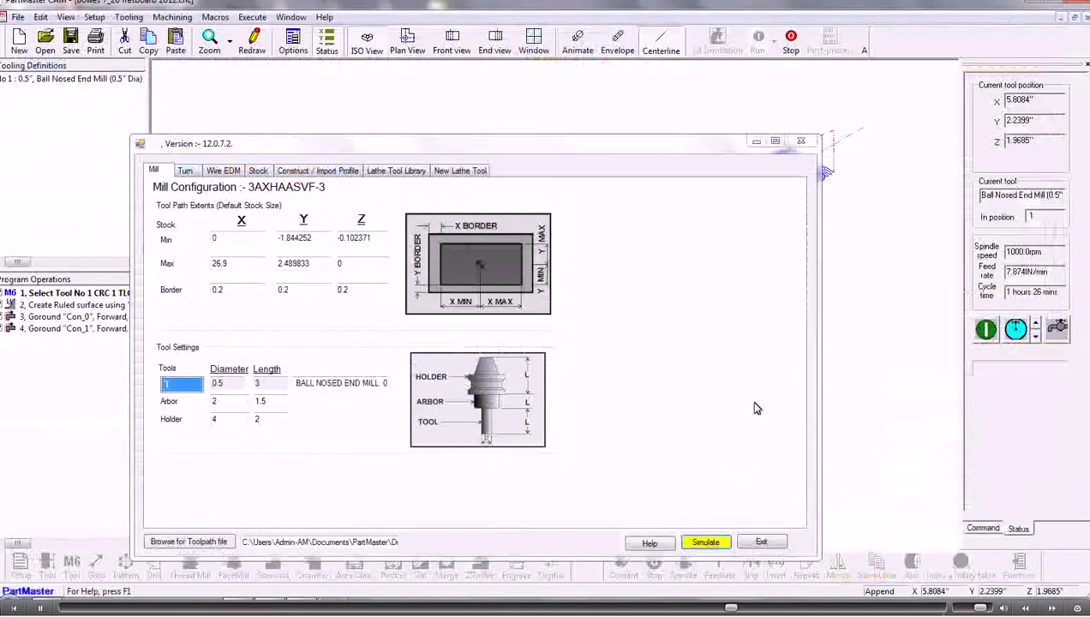
left_click(761, 542)
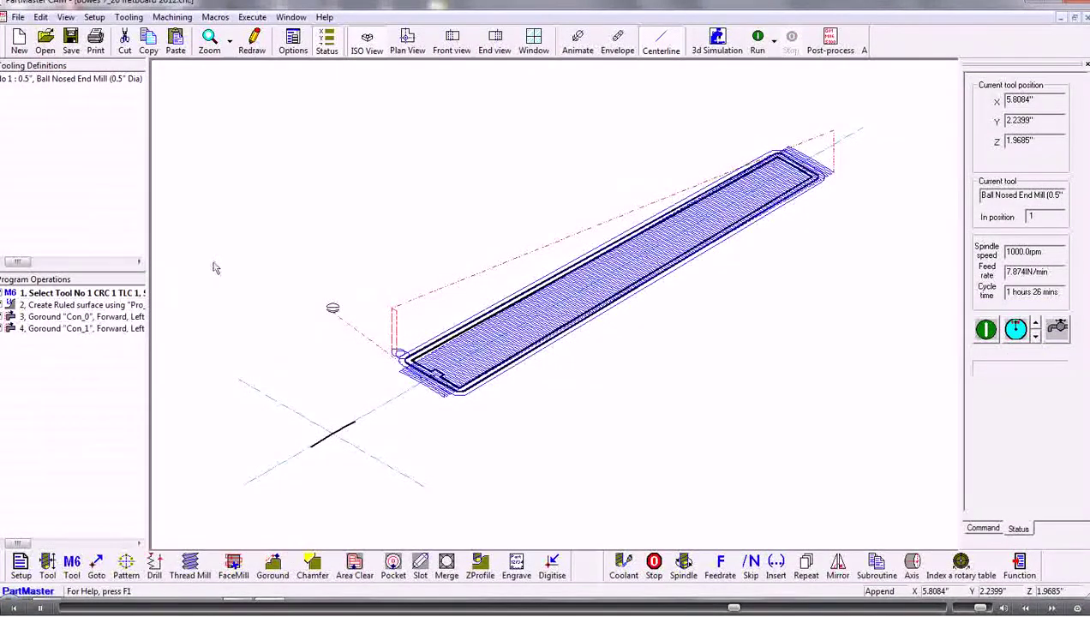
double_click(94, 319)
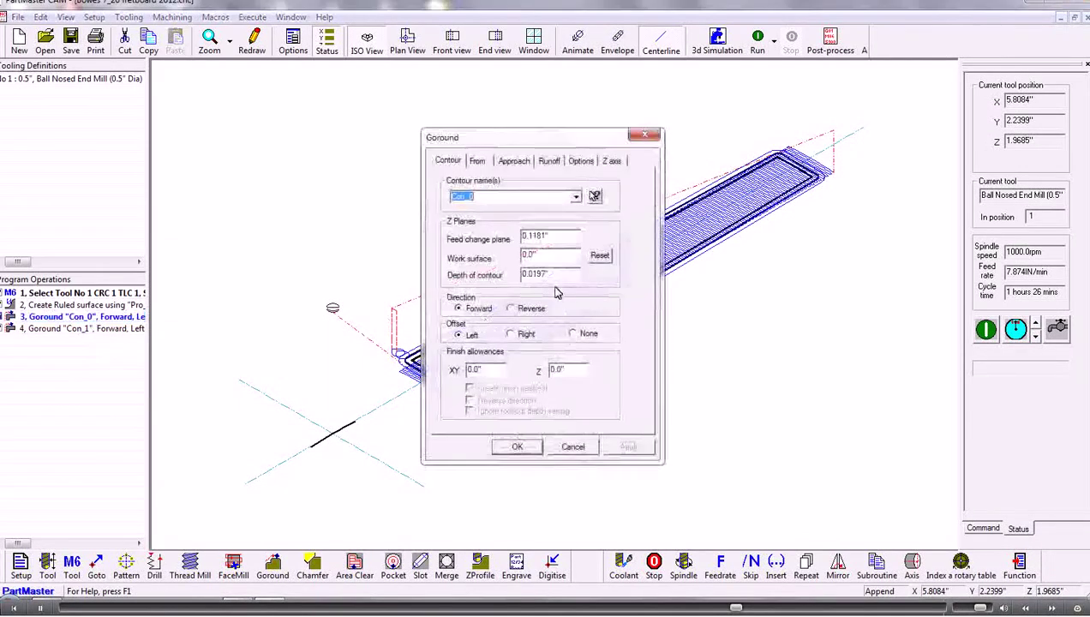
left_click_drag(553, 274, 484, 271)
key("BackSpace")
type(".5")
left_click(517, 447)
- Set Goround operation 4's depth of contour on Con_1 to .25
double_click(109, 330)
left_click_drag(553, 274, 477, 286)
type("25")
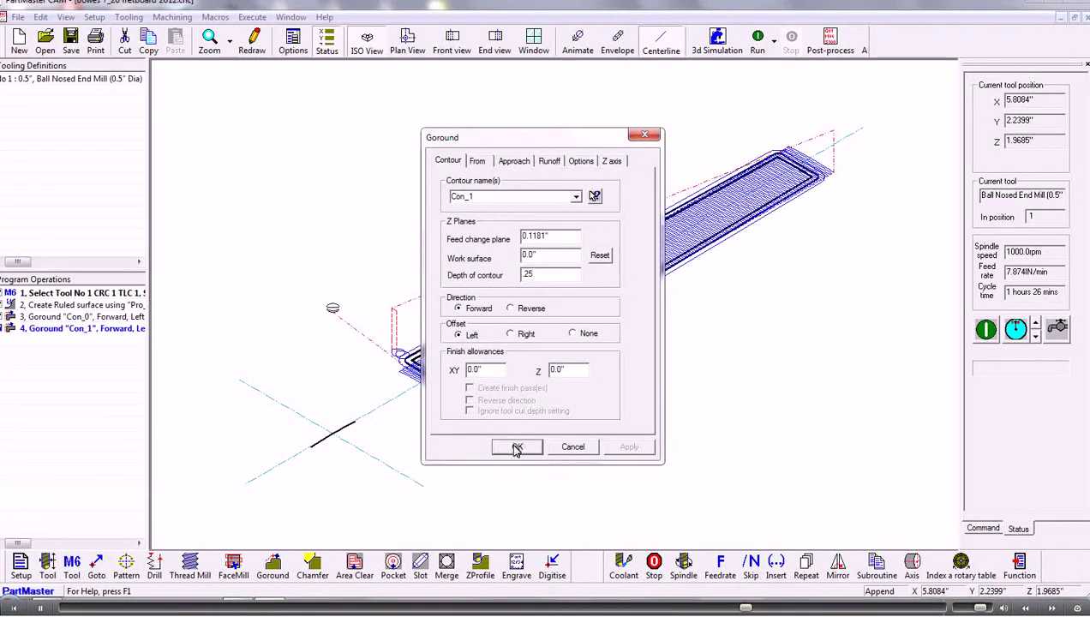
left_click(517, 447)
- Regenerate the vertical mill simulator data and reopen ModuleWorks with the updated depths
left_click(716, 39)
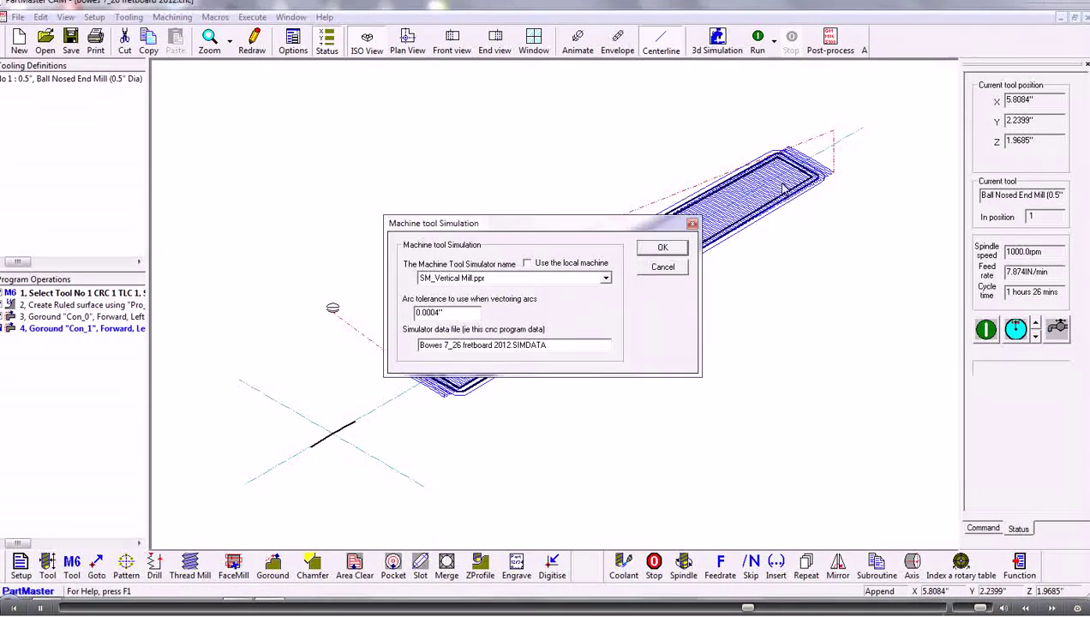
left_click(660, 248)
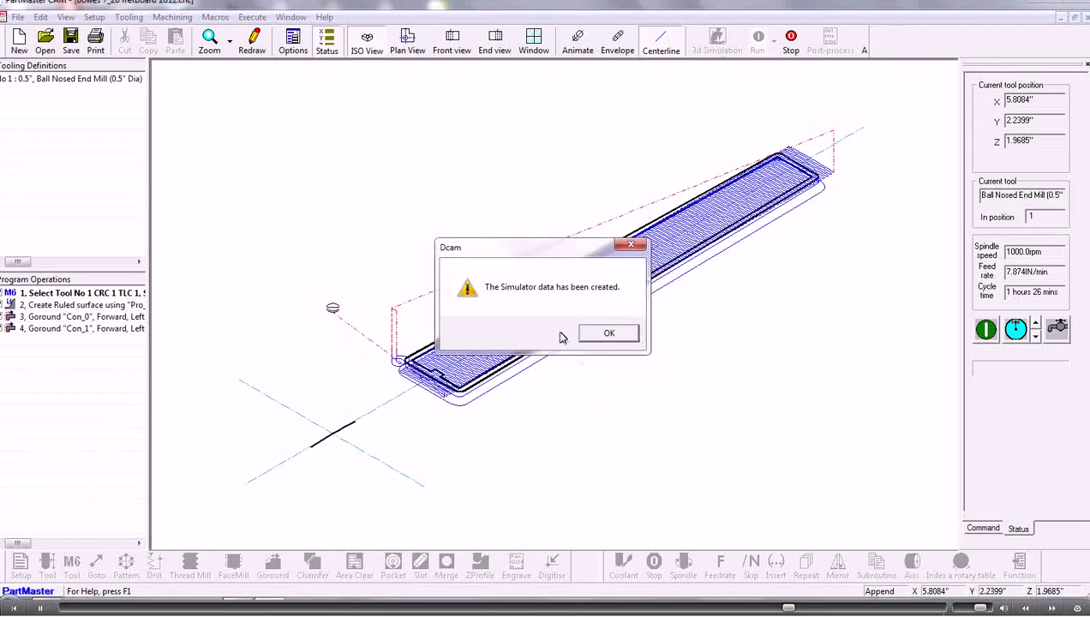
left_click(599, 334)
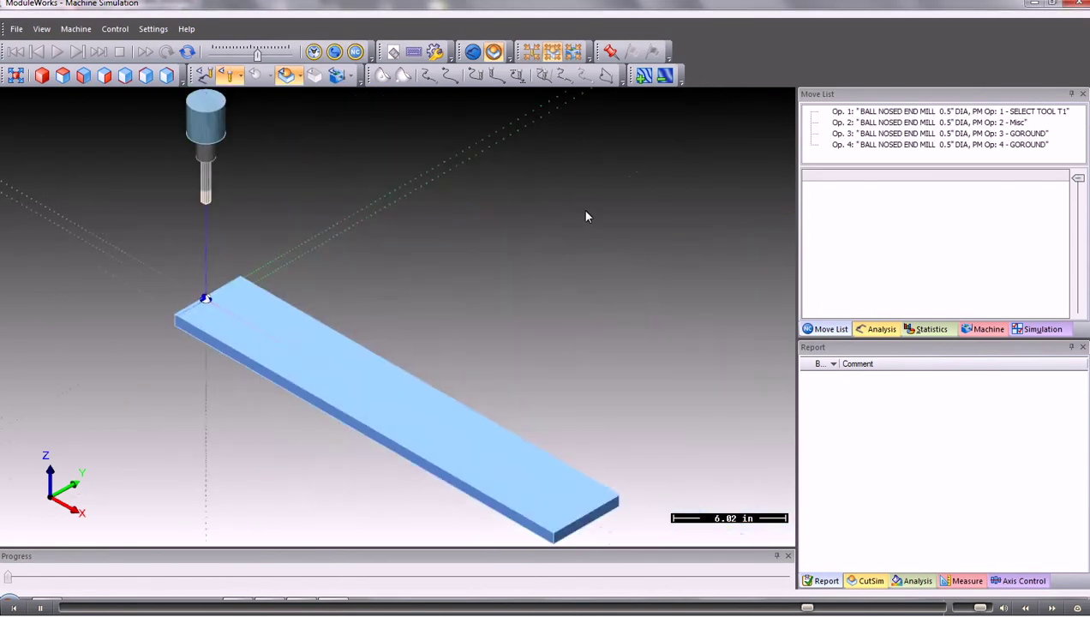
- Display the full machine tool model and orbit and pan to view the spindle and table
left_click(574, 52)
scroll(451, 320, "up", 8)
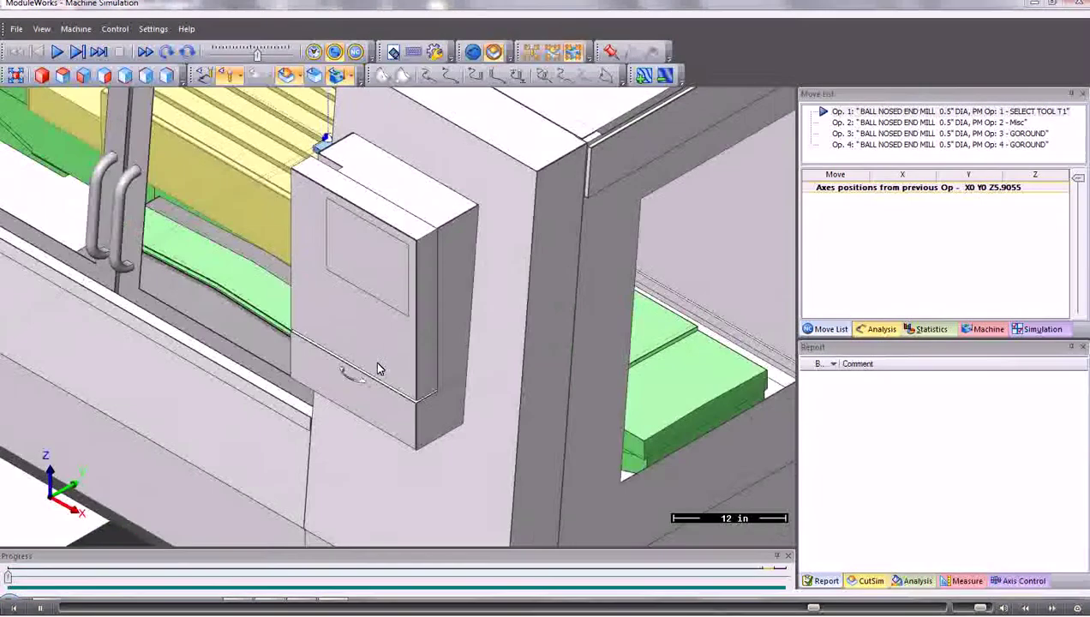
left_click_drag(381, 368, 571, 470)
scroll(468, 447, "up", 3)
scroll(219, 409, "down", 2)
middle_click_drag(219, 409, 426, 388)
mouse_move(424, 387)
left_mouse_down()
mouse_move(456, 372)
mouse_move(462, 384)
mouse_move(441, 383)
left_mouse_up()
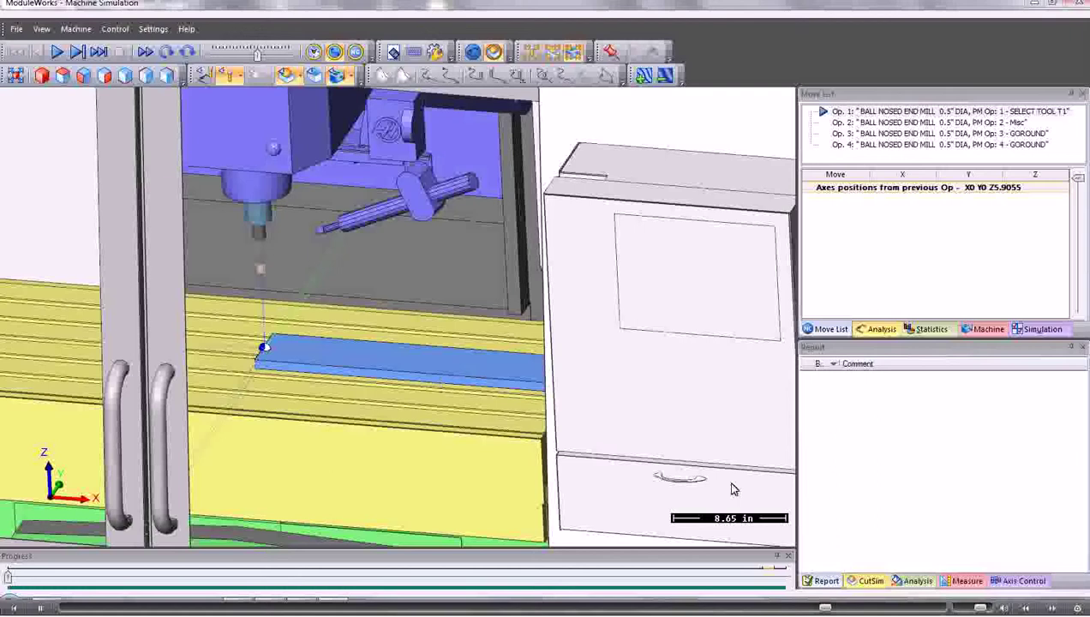
- Slide the machine door open to -20.93 in Axis Control to expose the fretboard blank
left_click(870, 581)
left_click(1005, 583)
left_click_drag(1060, 554, 1001, 482)
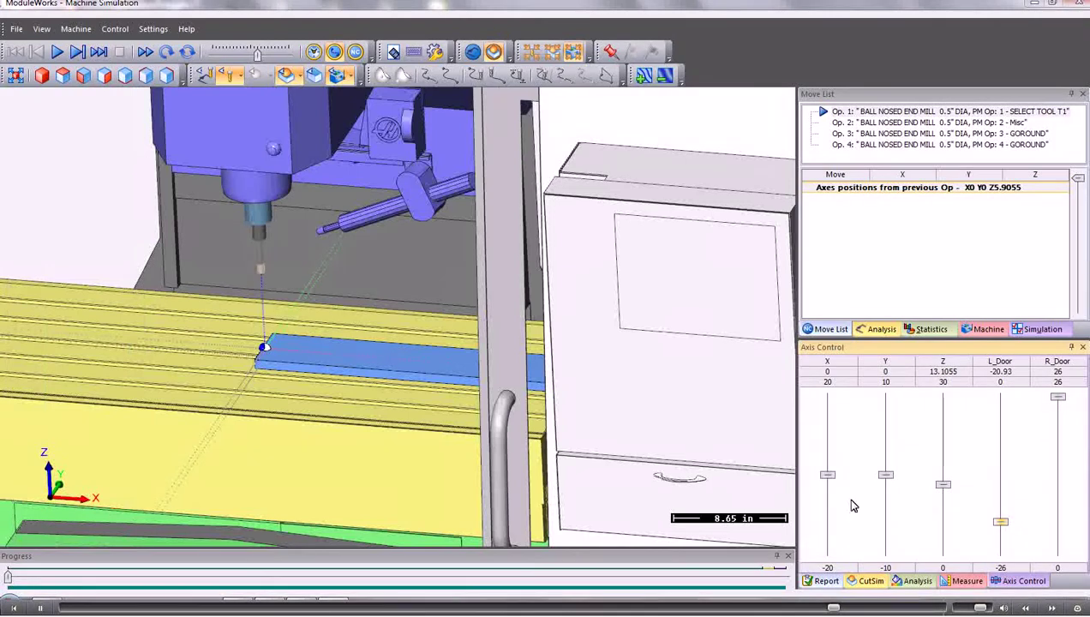
scroll(371, 433, "up", 3)
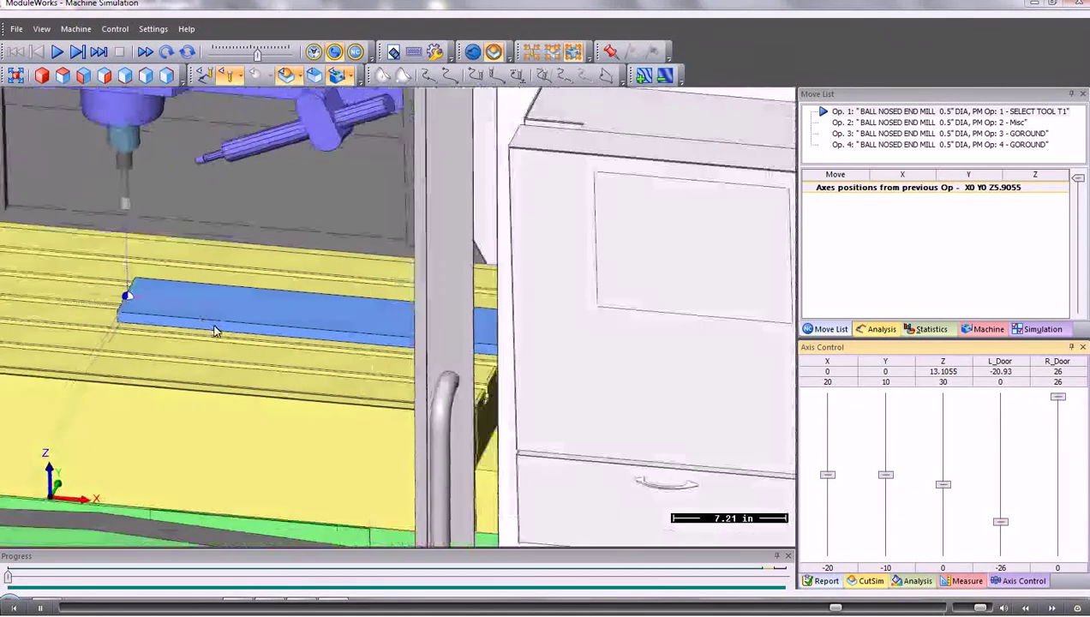
middle_click_drag(224, 333, 265, 322)
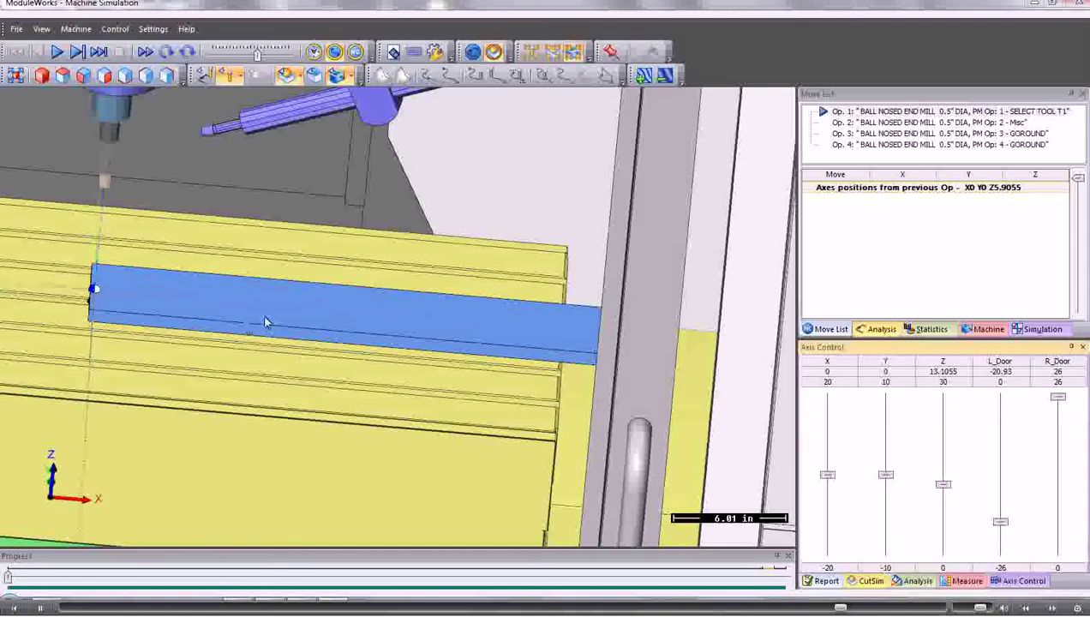
- Play the simulation on the full mill with the housing door hidden to watch the spindle cut
left_click(58, 52)
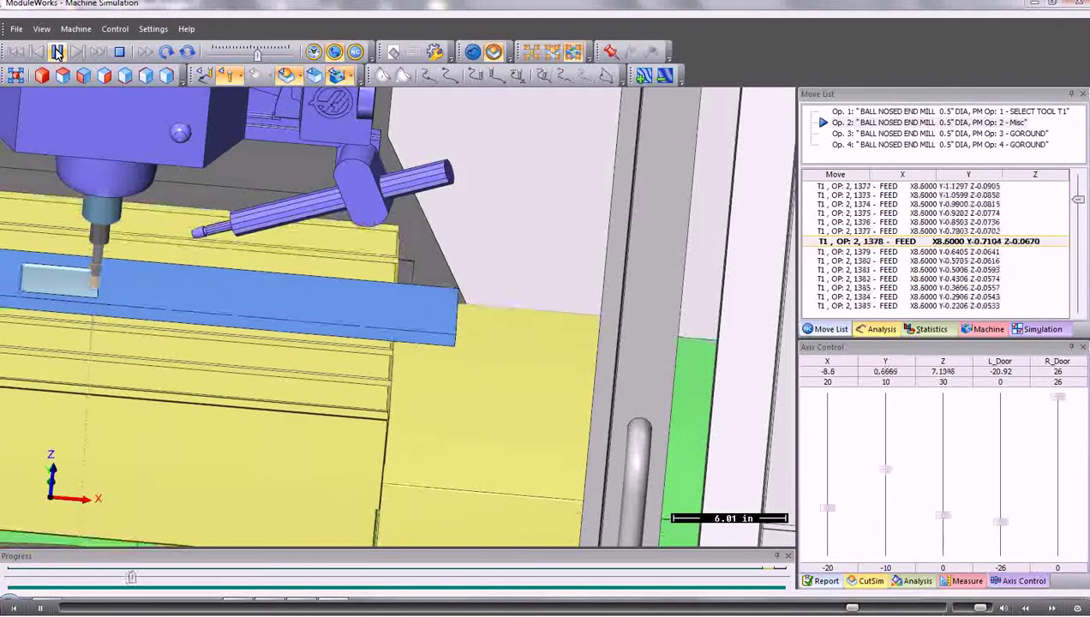
middle_click_drag(415, 322, 360, 253)
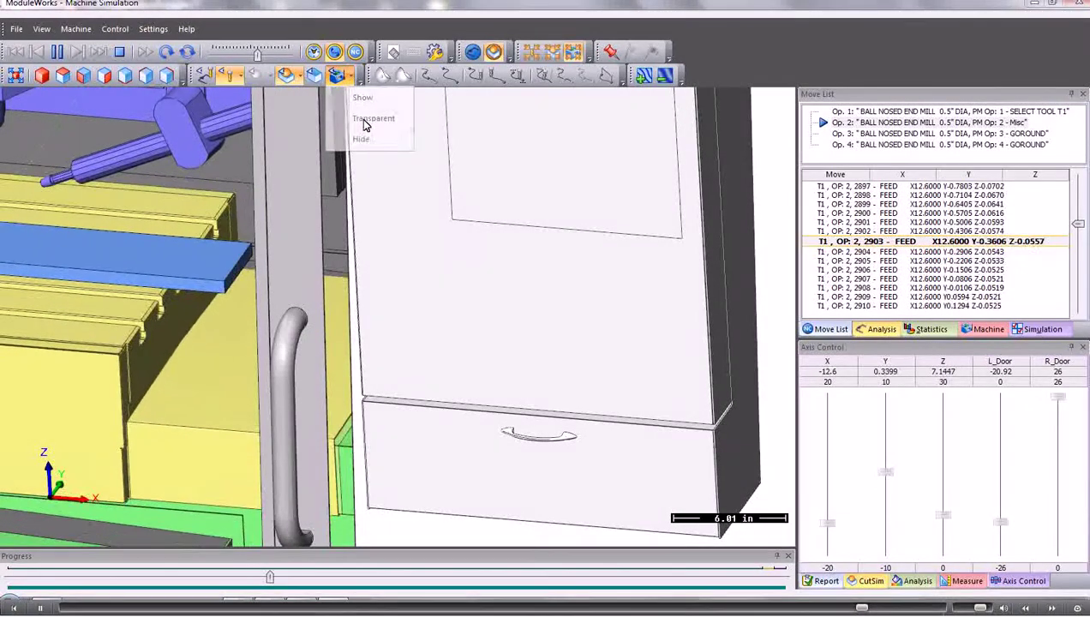
left_click(365, 140)
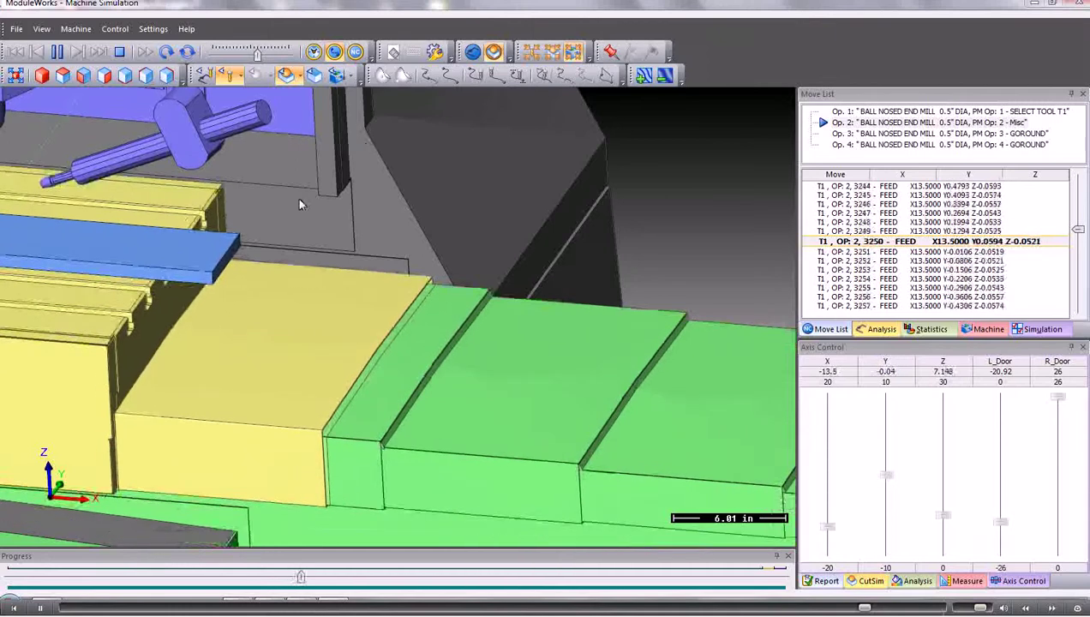
scroll(429, 270, "up", 2)
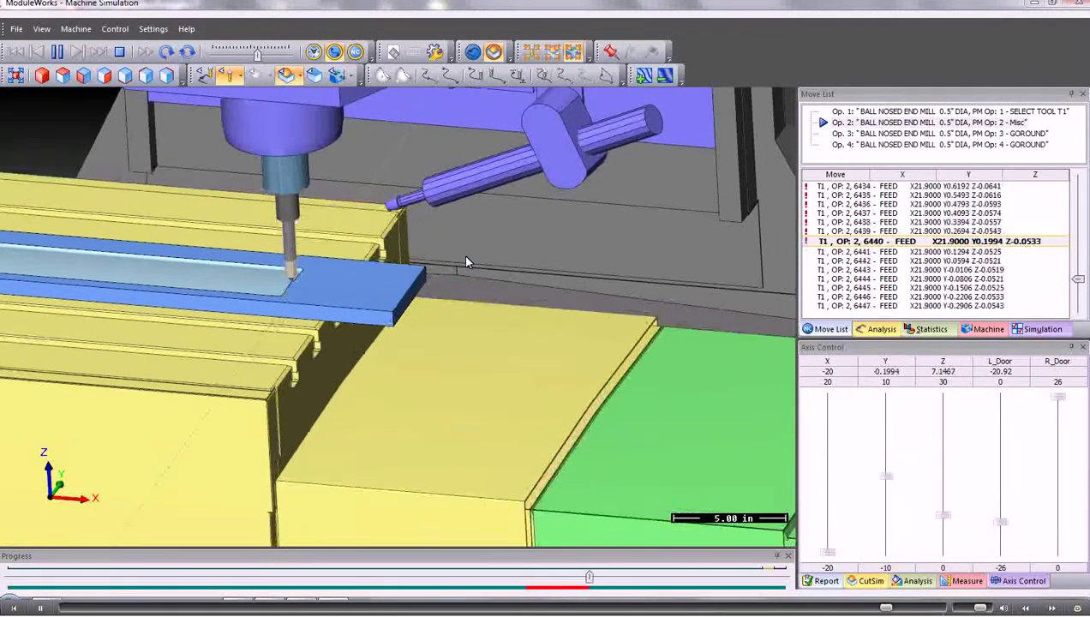
- Show the out-of-range report, then zoom, orbit and pan to inspect the finished pocket end
left_click(826, 581)
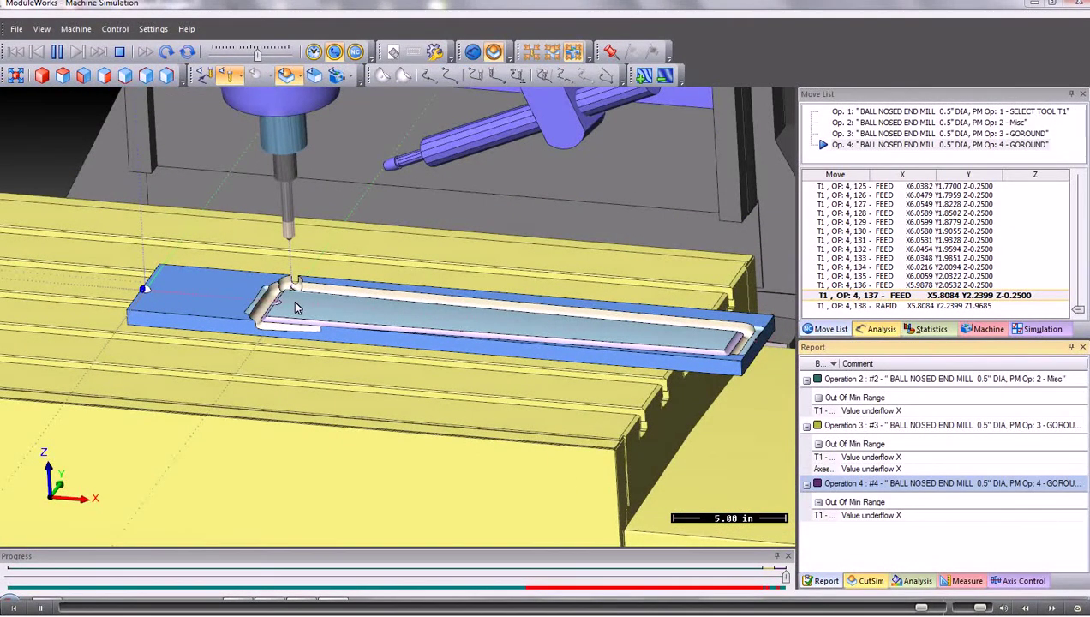
scroll(293, 302, "up", 6)
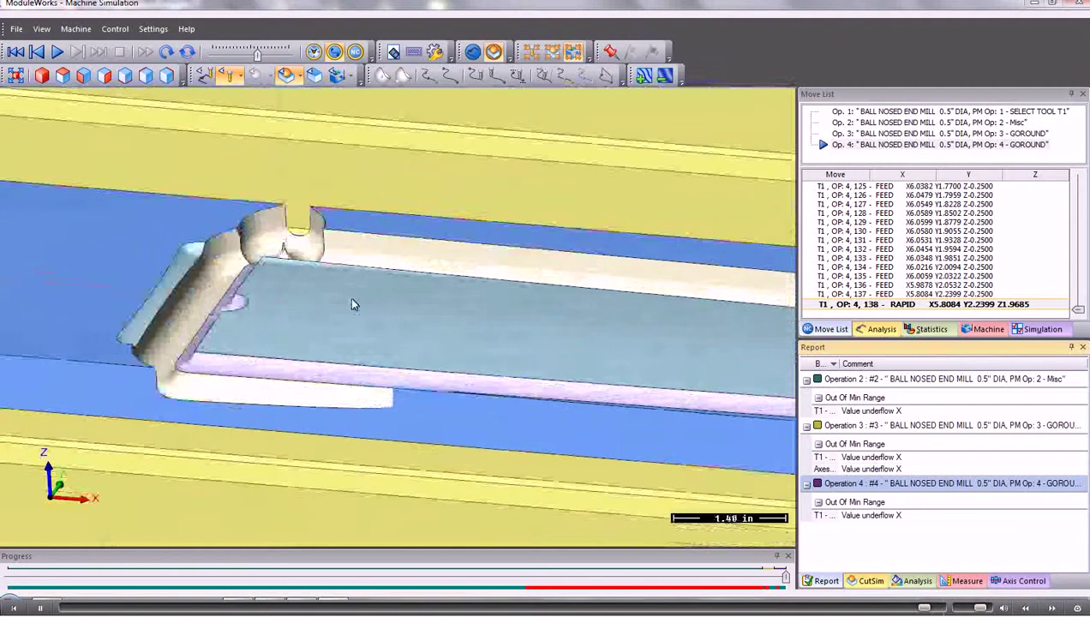
middle_click_drag(351, 304, 382, 285)
scroll(486, 310, "down", 2)
middle_click_drag(541, 314, 320, 297)
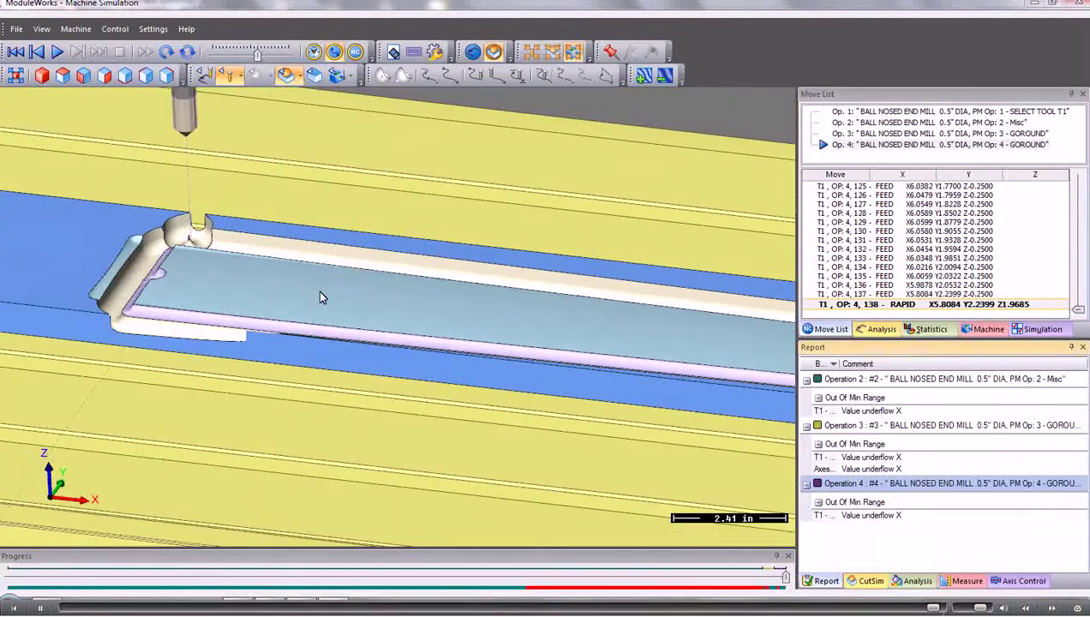